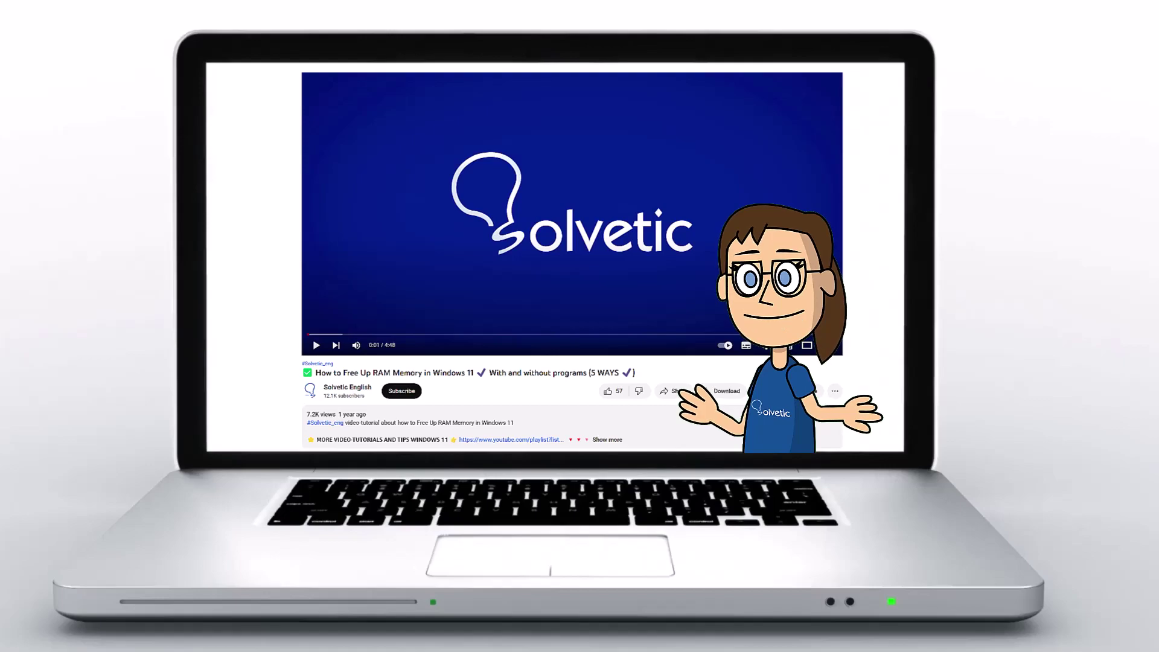
- Search the Start menu for 'features' and open 'Turn Windows features on or off'
click(615, 441)
scroll(572, 260, down, 3)
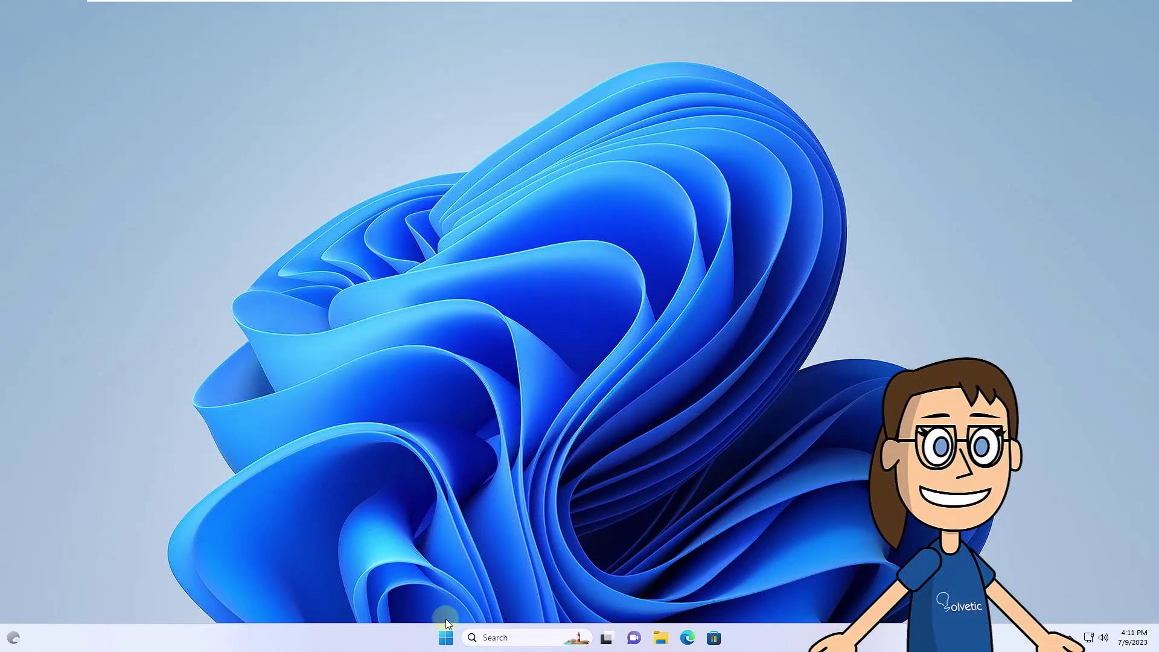
click(448, 640)
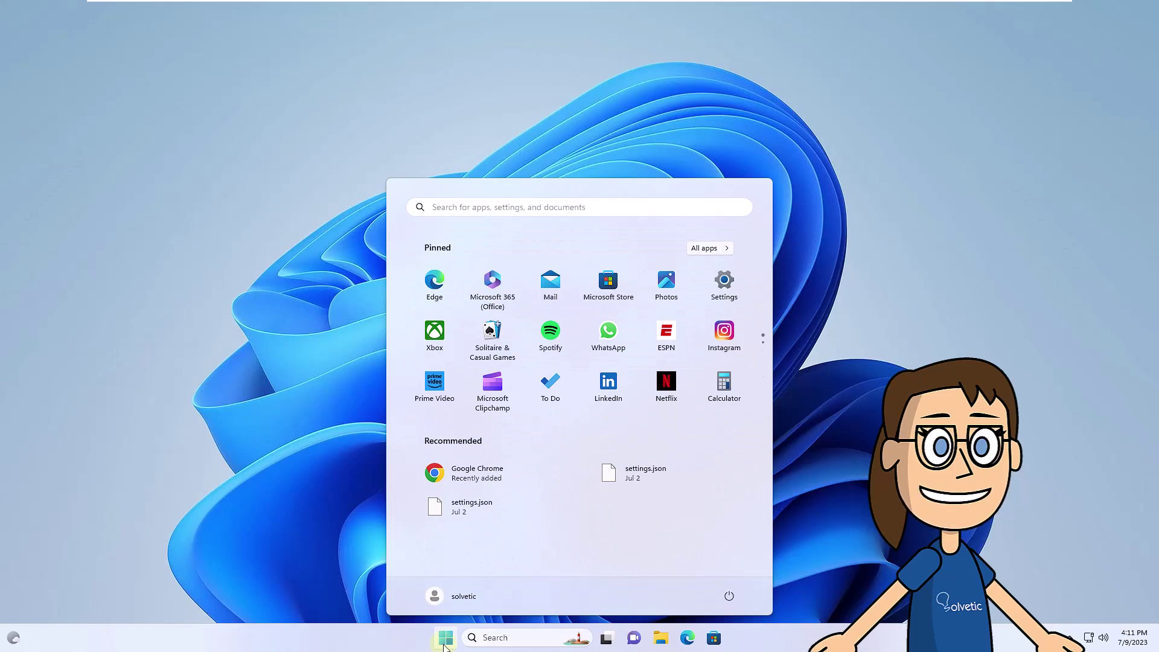
text(features)
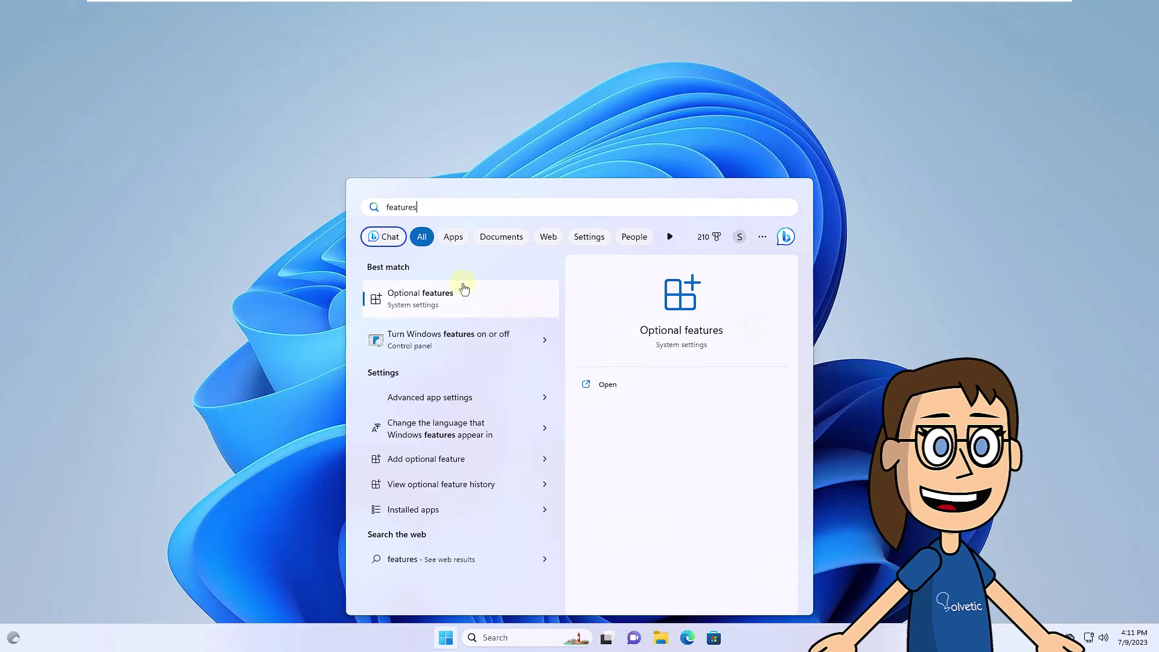
click(453, 342)
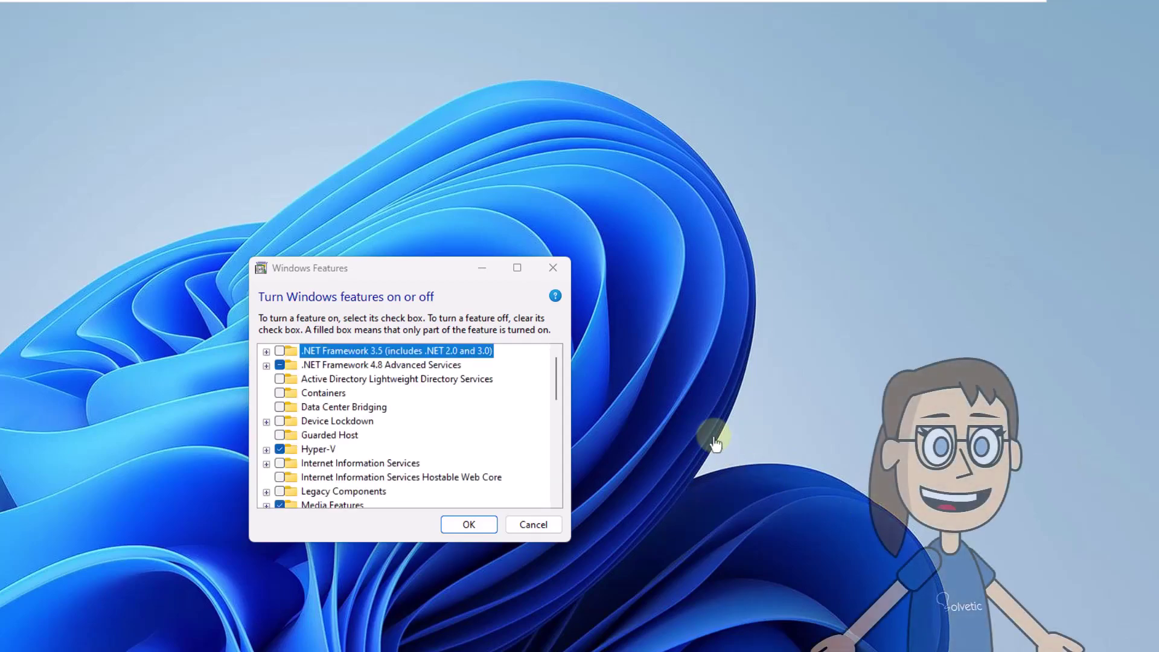
- Tick Windows Subsystem for Linux in the features list and apply the change with OK
drag(557, 371, 560, 491)
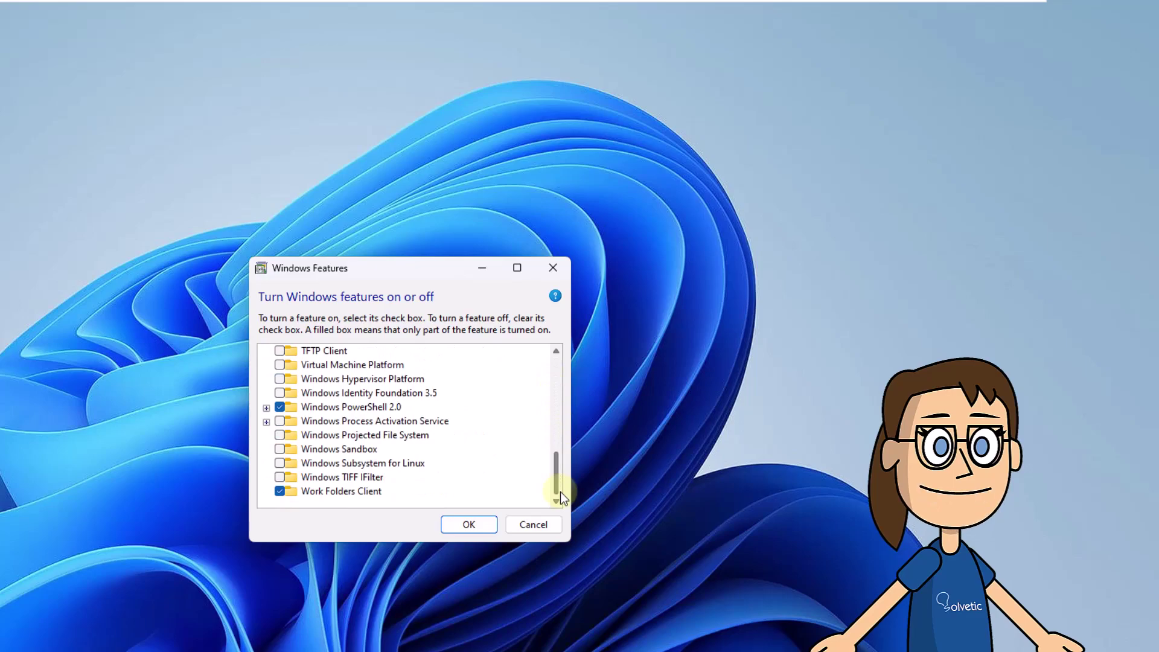
click(382, 462)
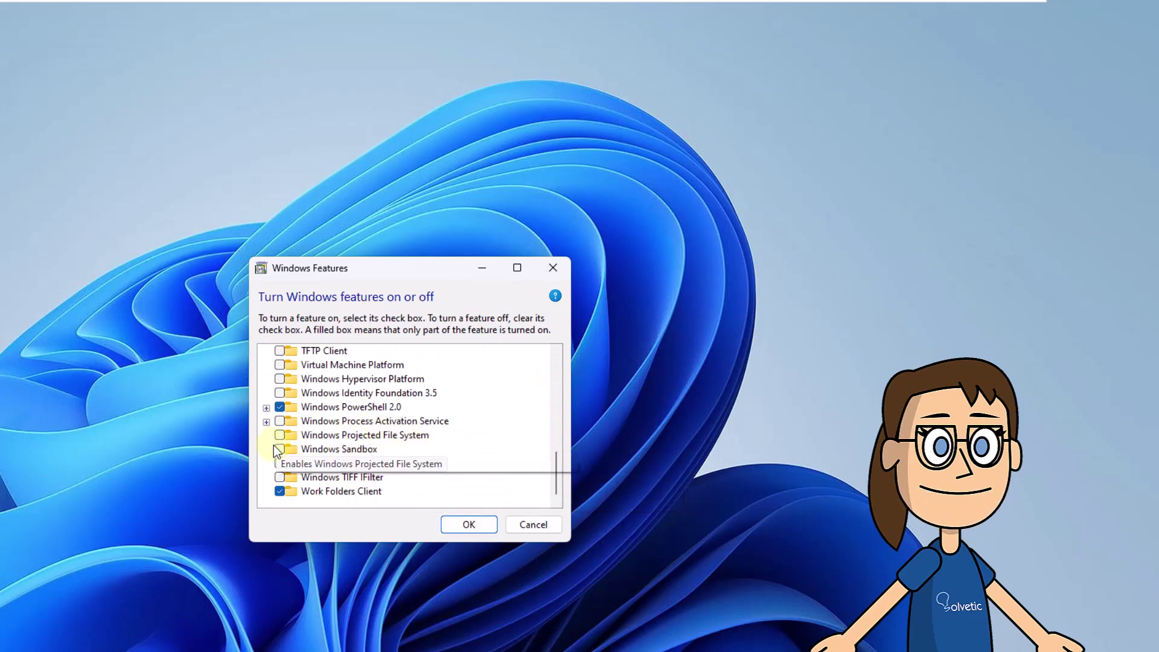
click(280, 464)
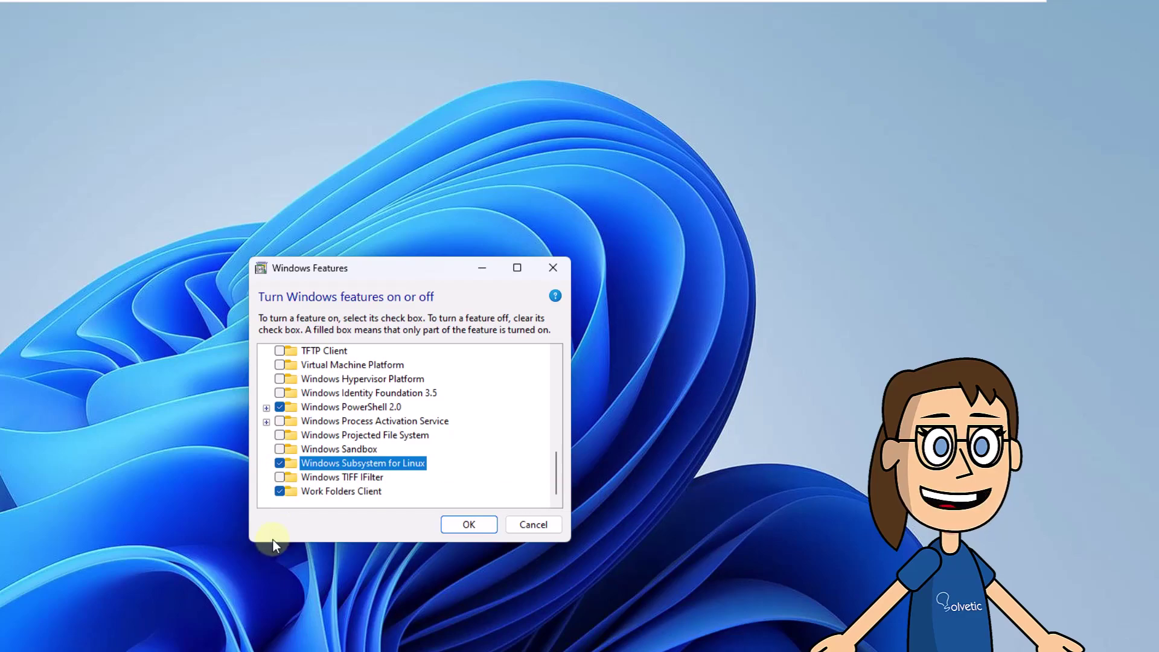
click(459, 523)
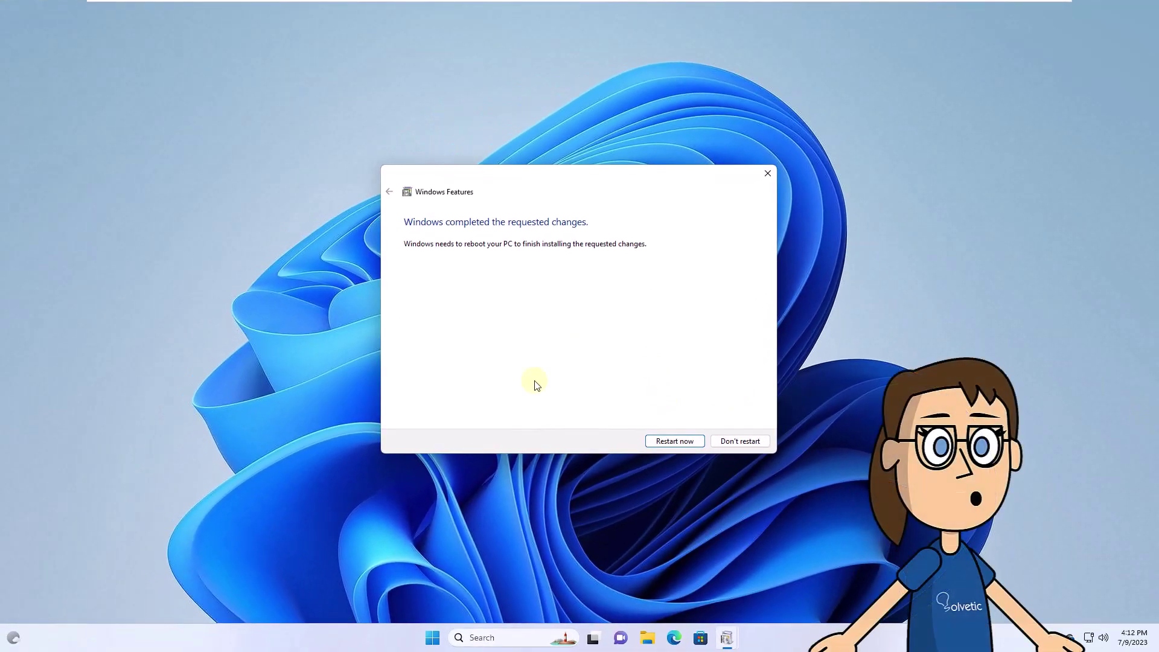
- Restart the PC now so the Windows Subsystem for Linux installation completes
click(680, 443)
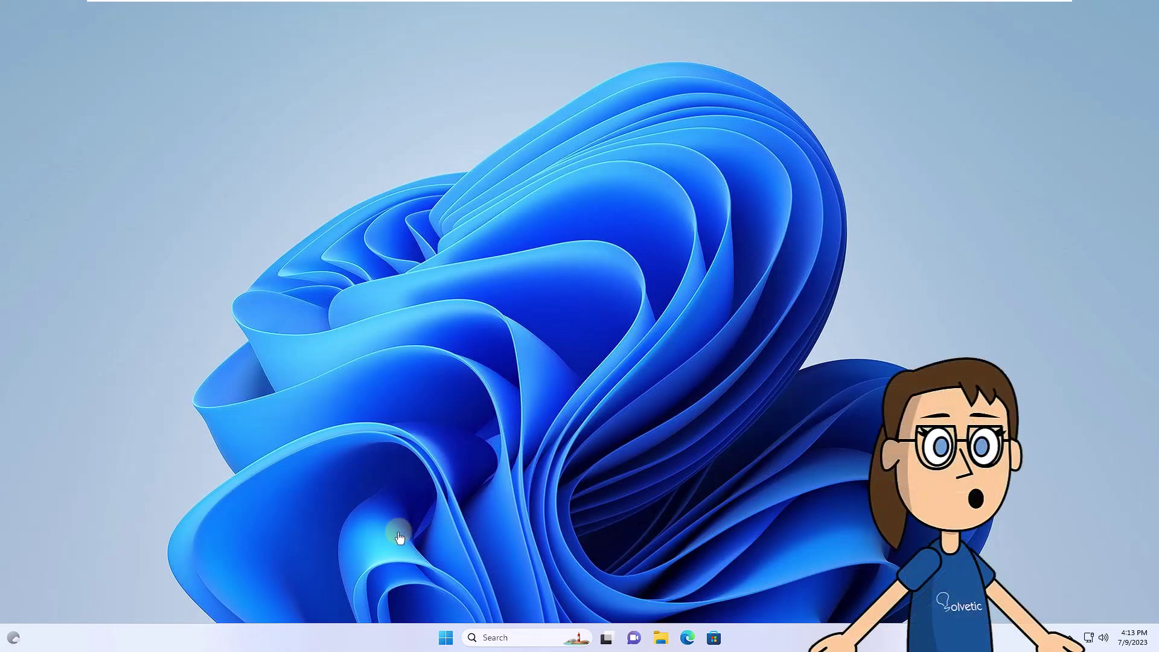
- Launch Terminal (Admin) from the Win+X menu and approve the User Account Control prompt
right_click(446, 643)
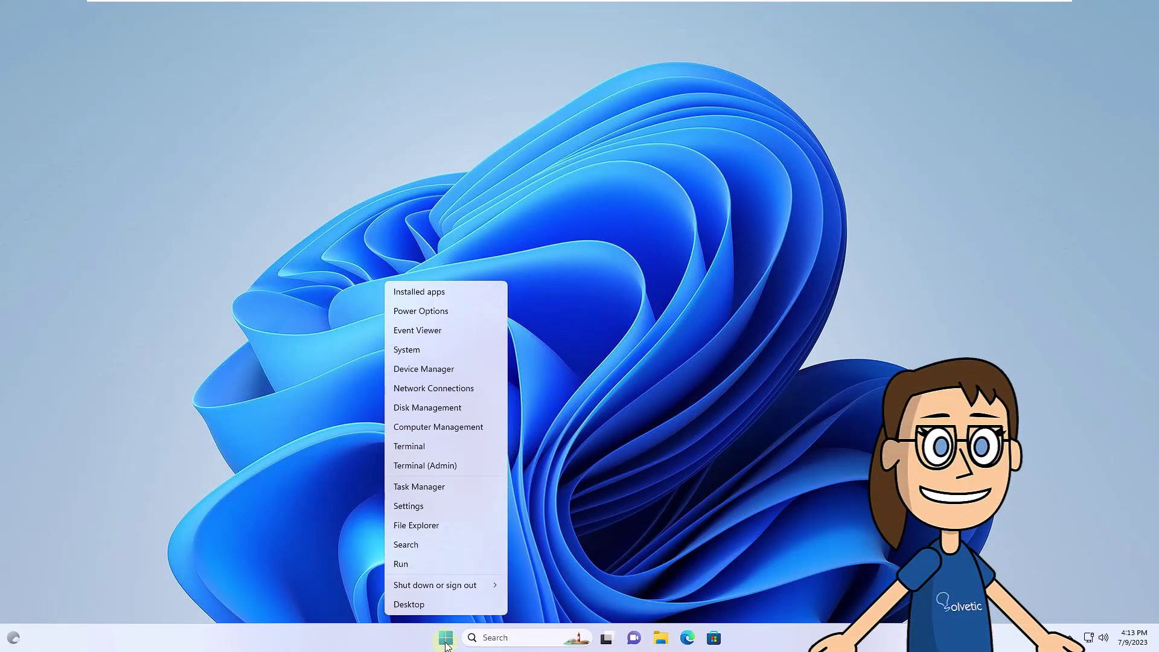
key(Escape)
key(super+x)
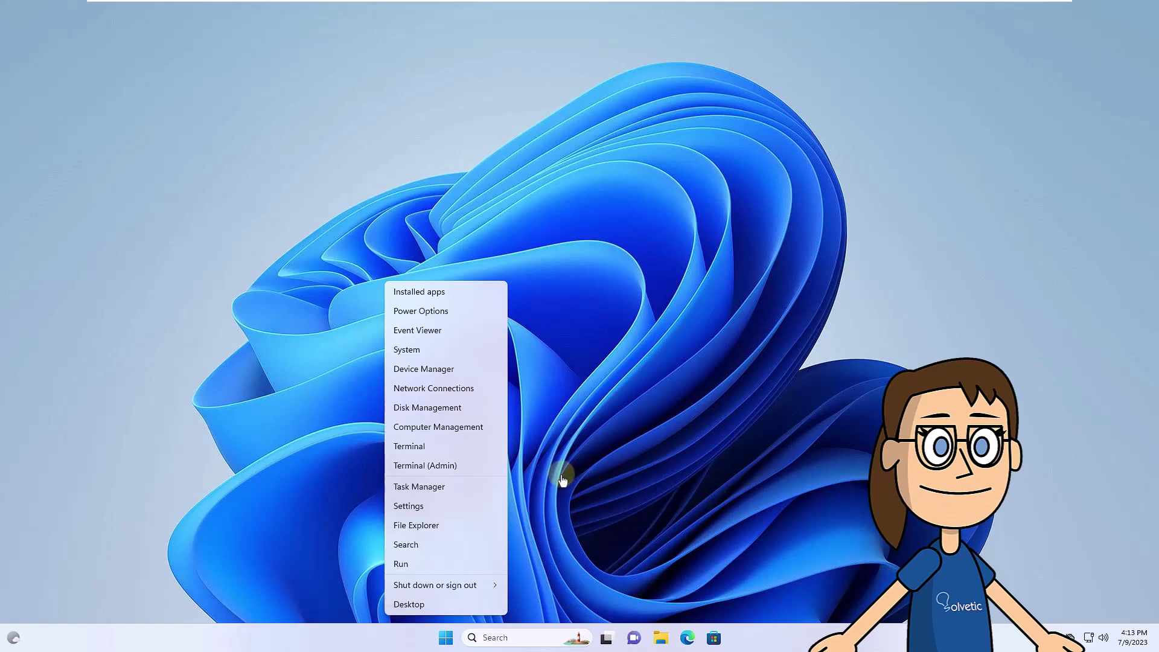
click(476, 465)
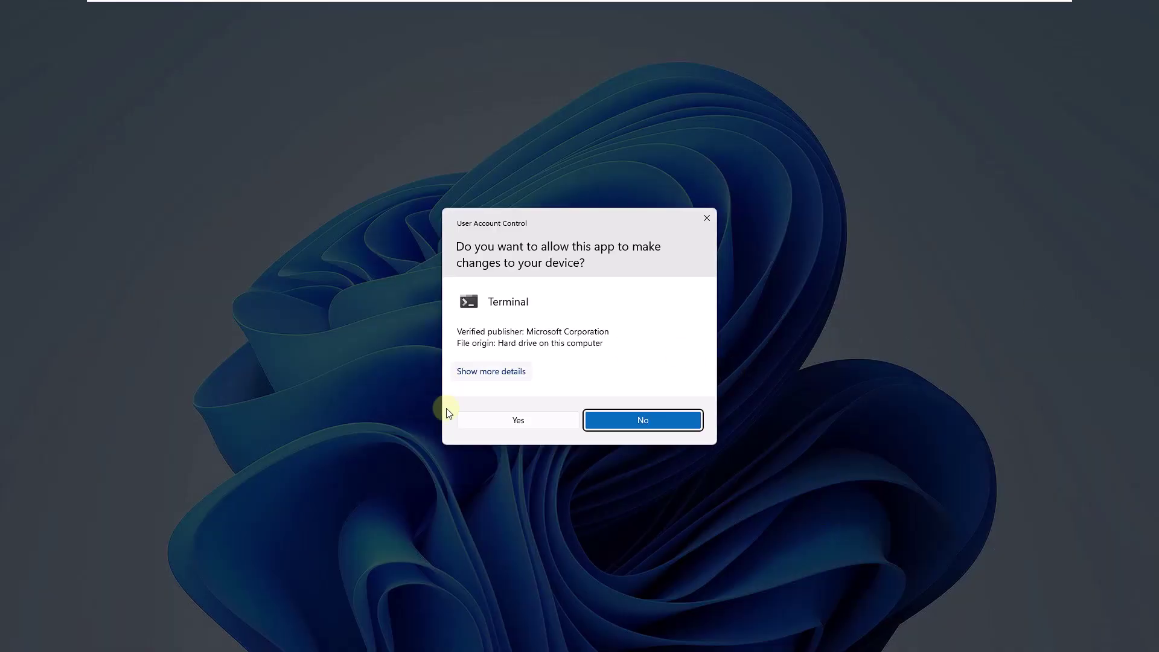
click(517, 421)
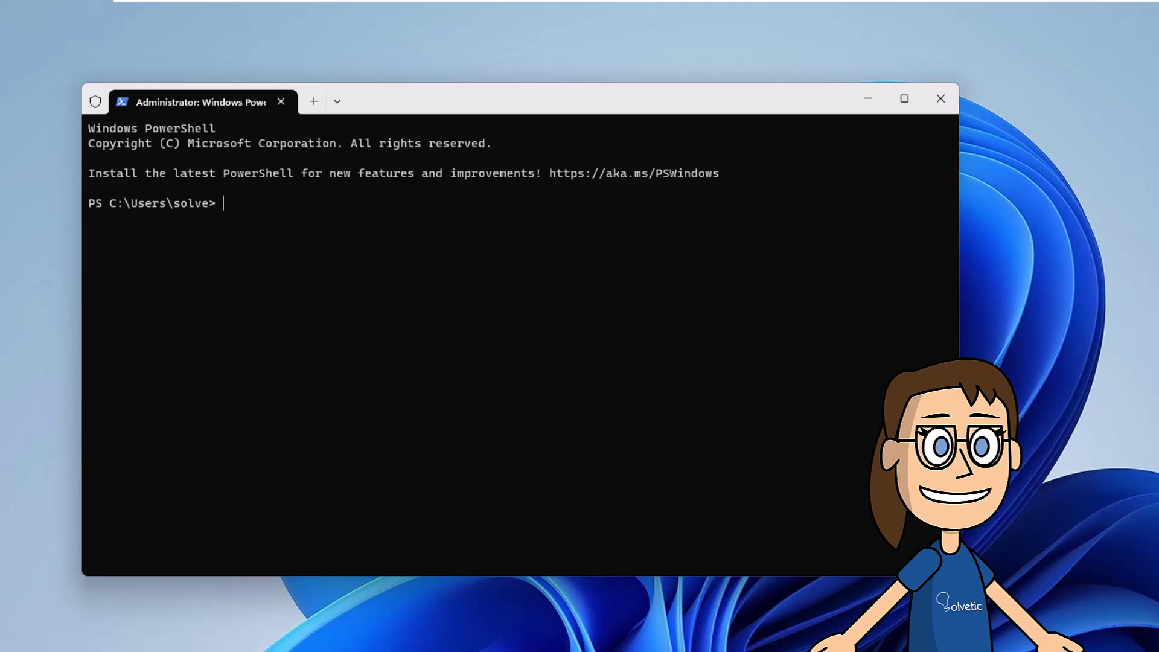
- Run wsl --status to confirm default version 2, then clear the screen and minimize the terminal
text(wsl)
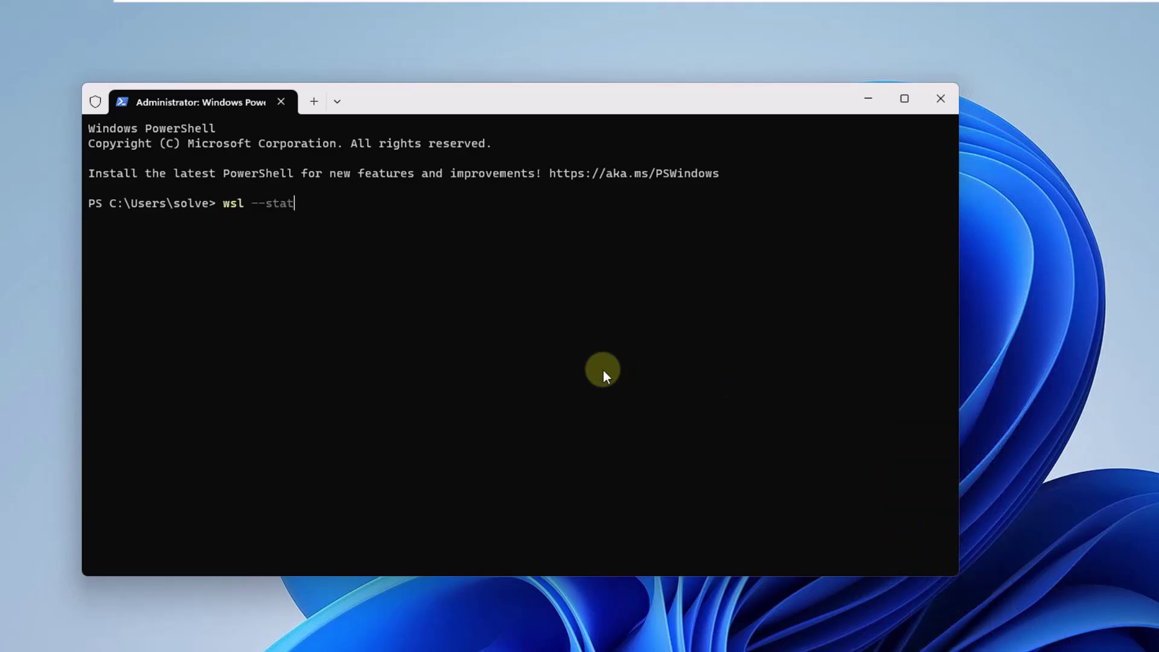
text( --status)
key(Return)
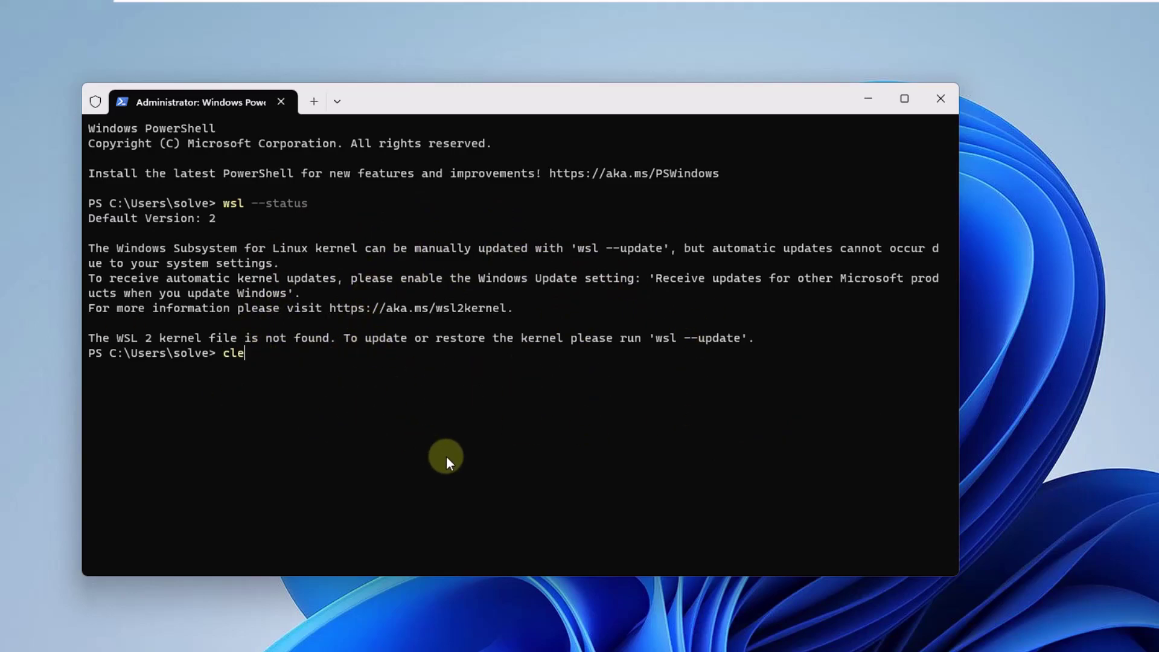
text(cler)
key(BackSpace)
text(ar)
key(Return)
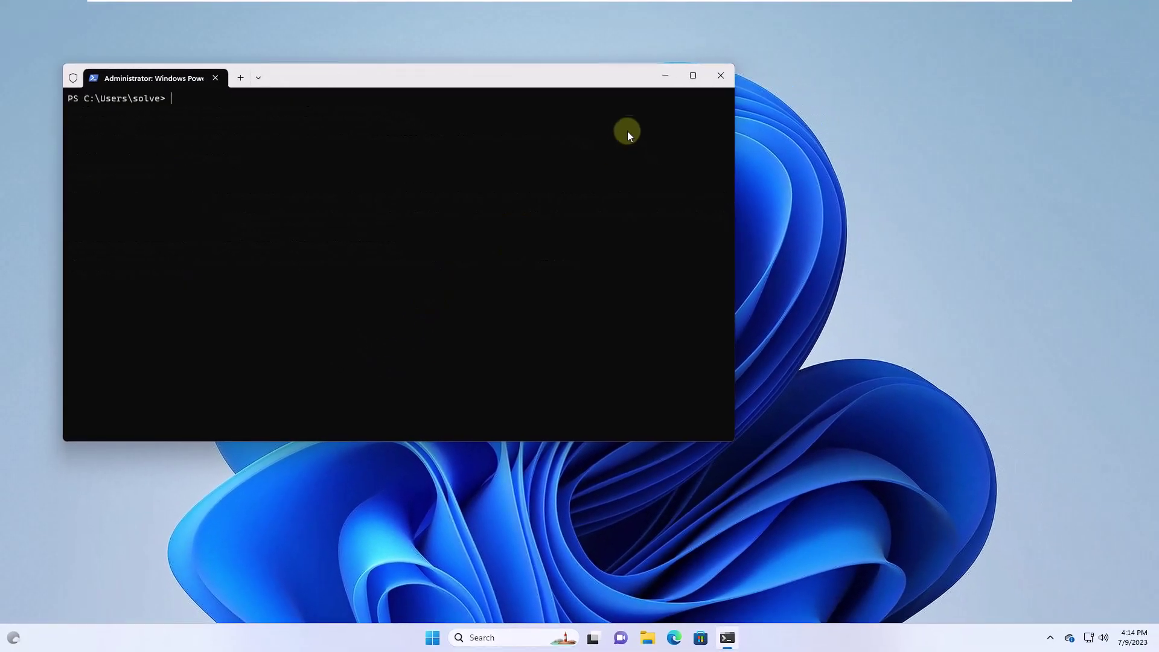
click(661, 71)
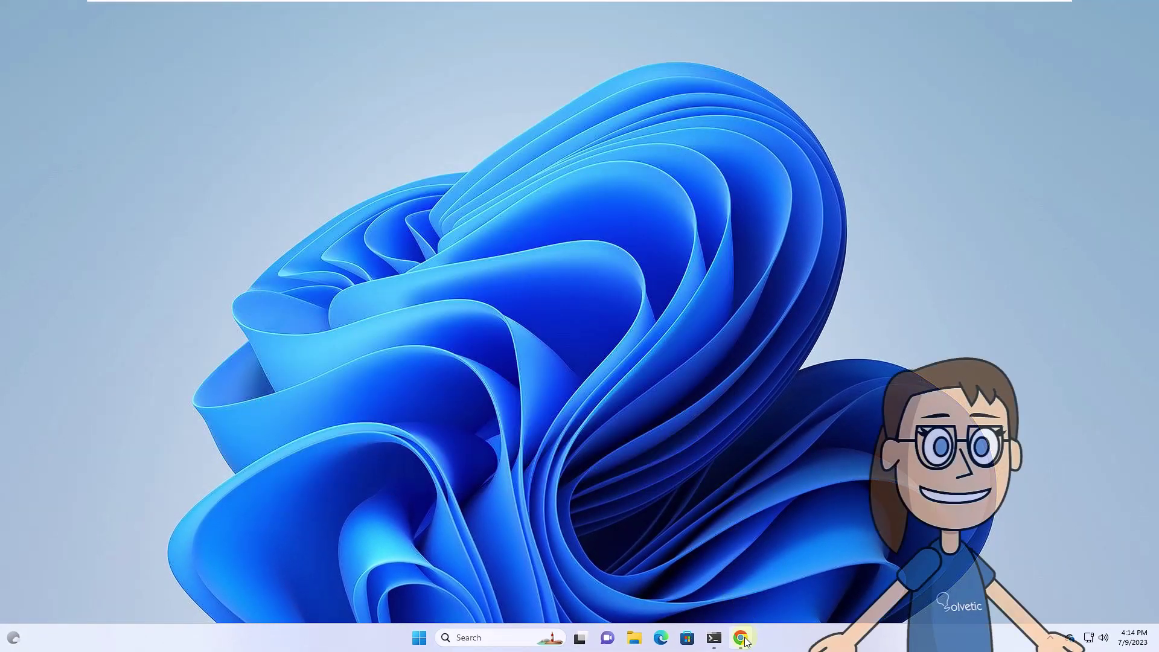
- Download Fedora-Container-Base-38-20230709.0.x86_64.tar.xz from build 20230709.0's images folder, then minimize Chrome
scroll(410, 422, down, 1)
scroll(410, 422, down, 1)
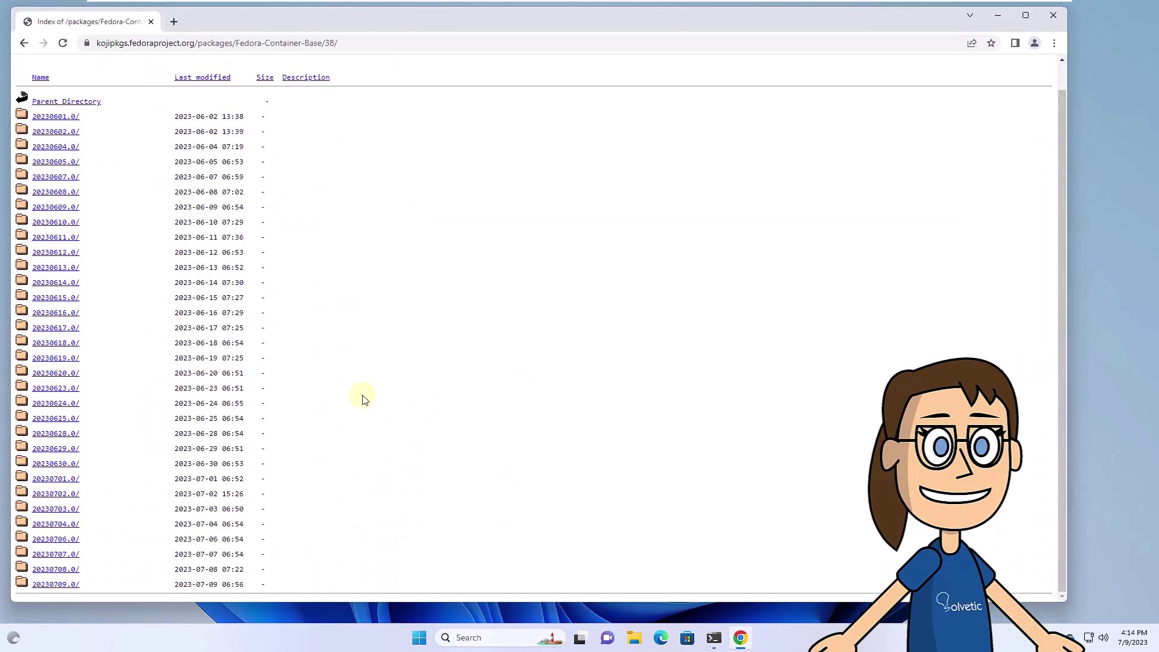
click(70, 586)
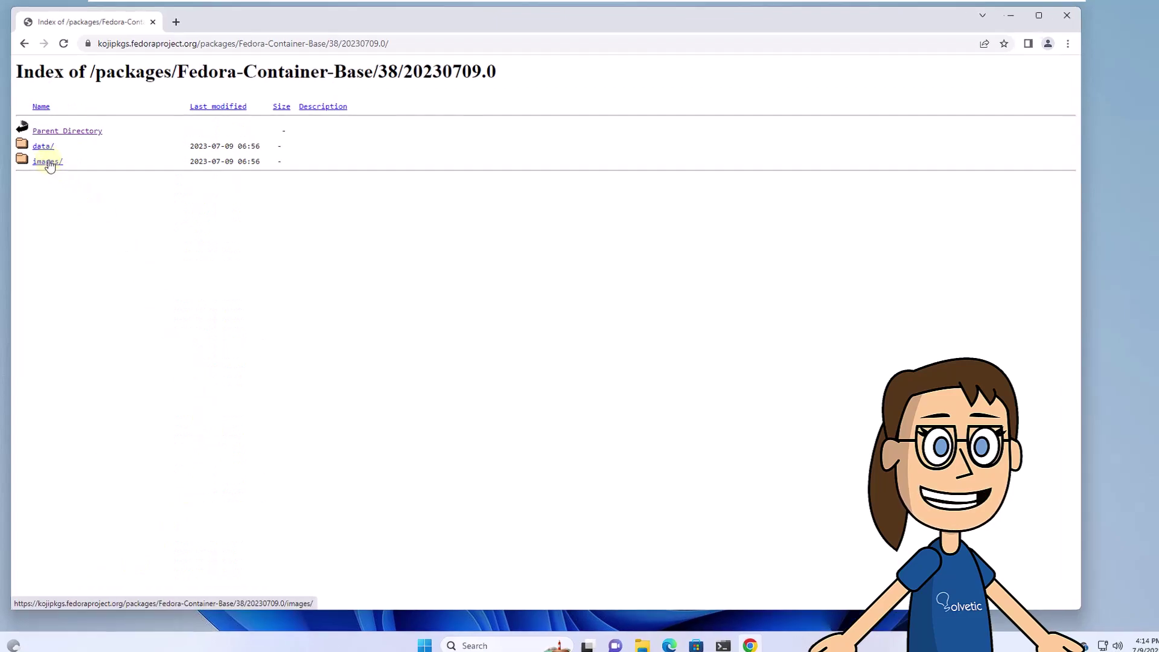
click(49, 166)
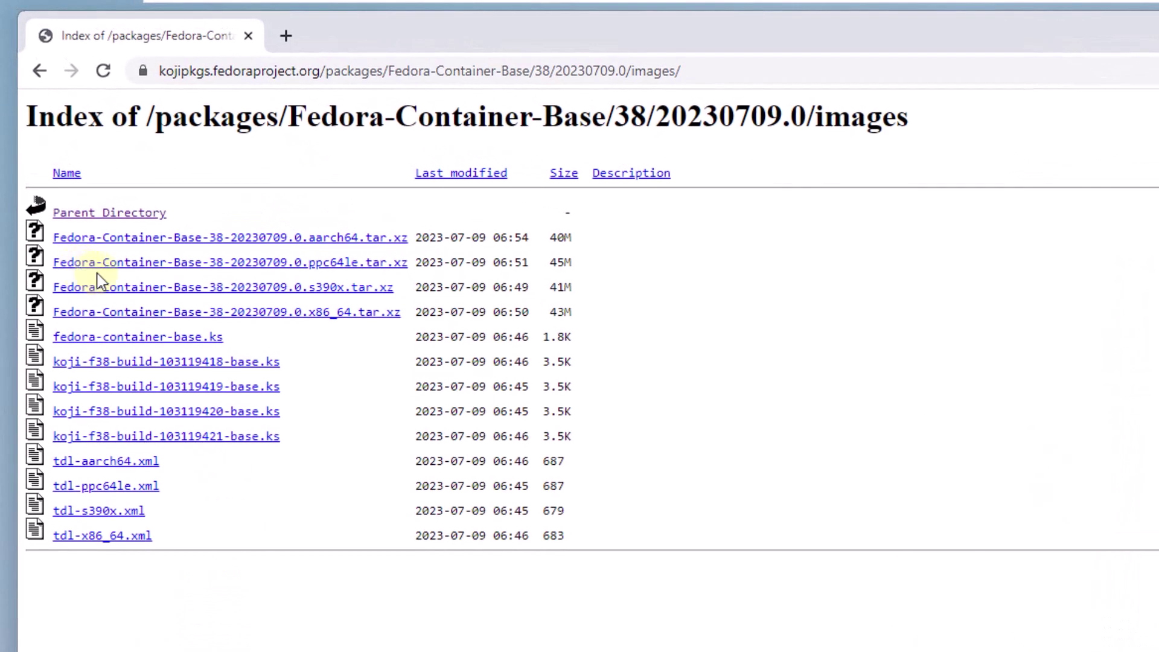
click(323, 318)
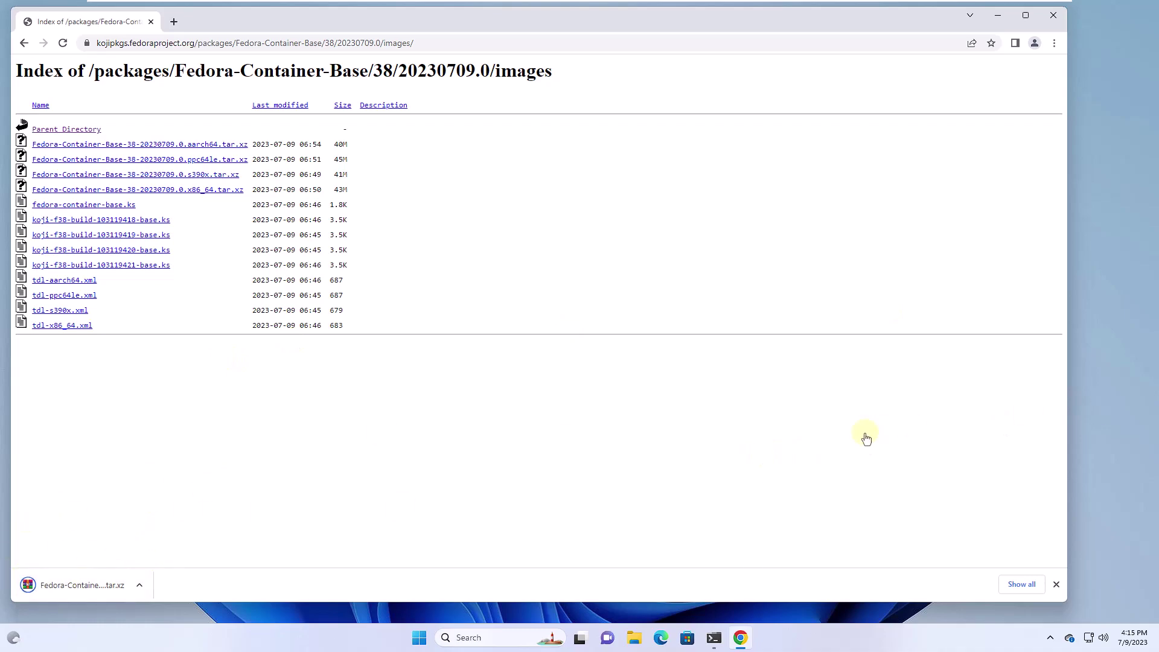
click(999, 15)
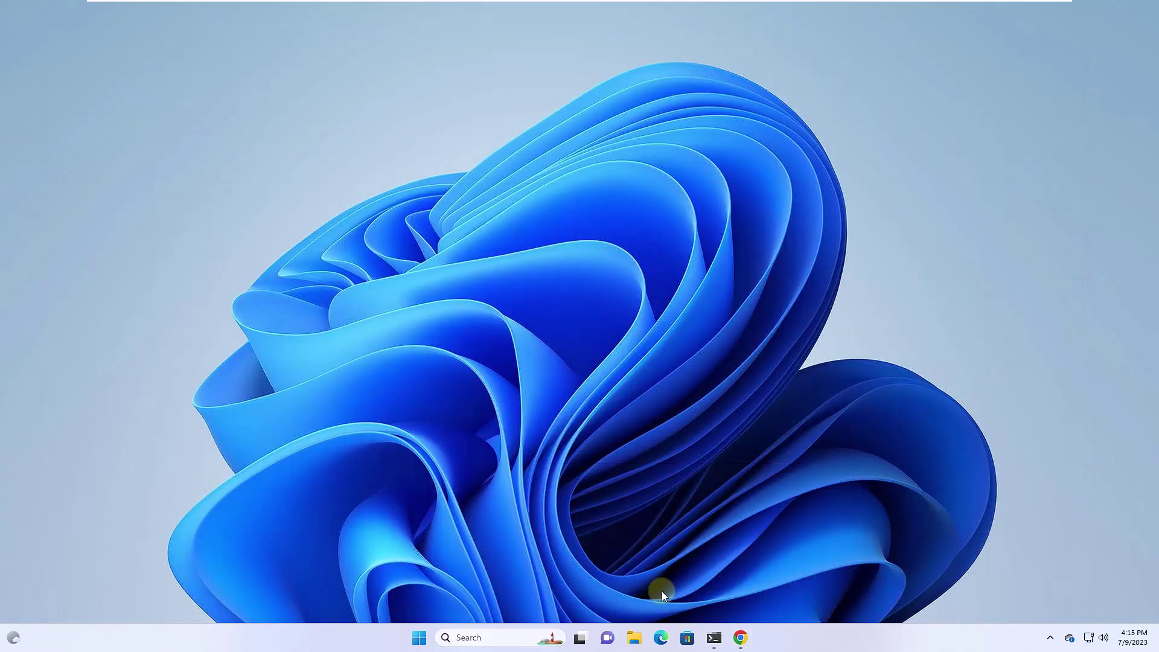
- Extract the Fedora archive in Downloads with WinRAR 'Extraer aquí' and open the extracted folder to select layer
click(636, 639)
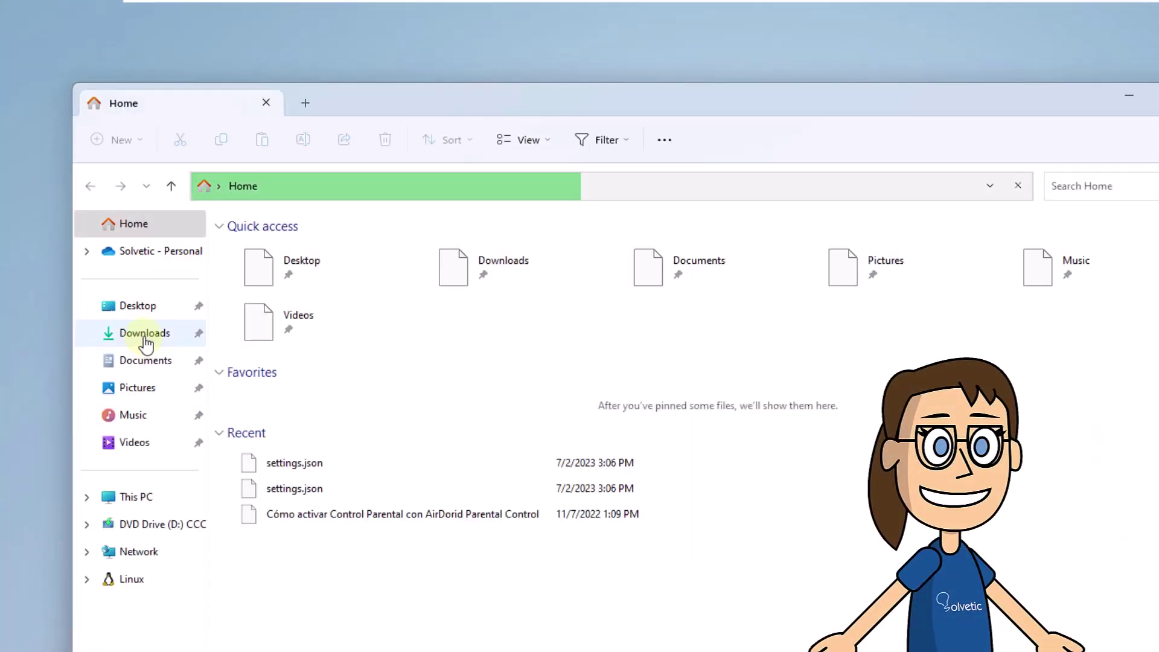
click(145, 338)
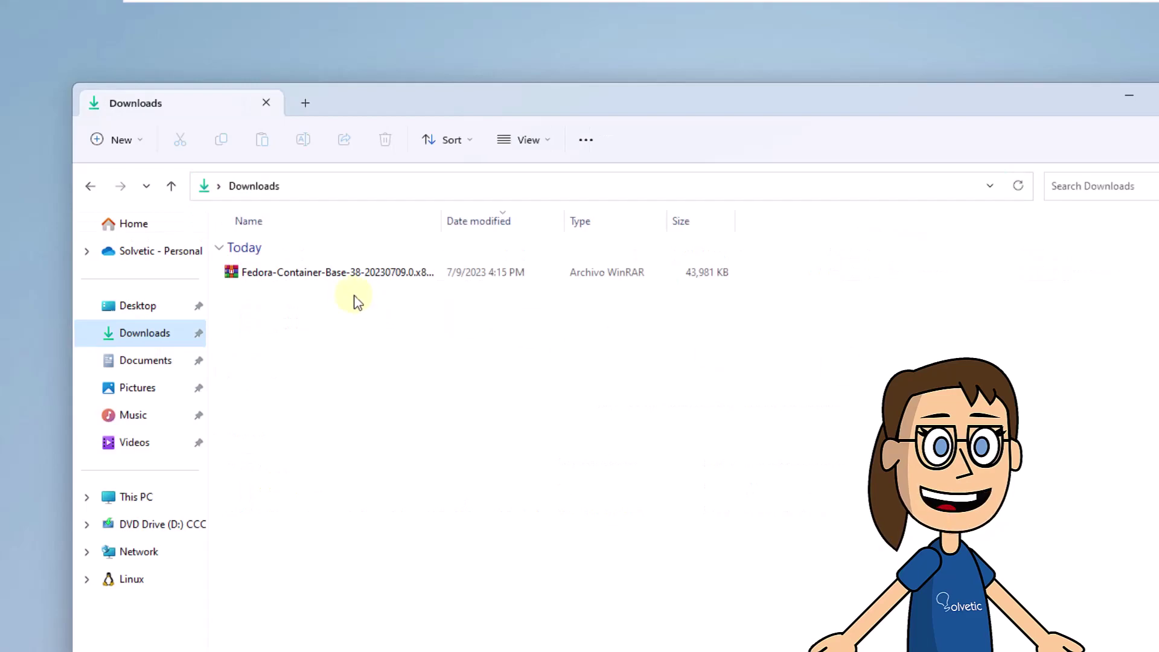
click(335, 275)
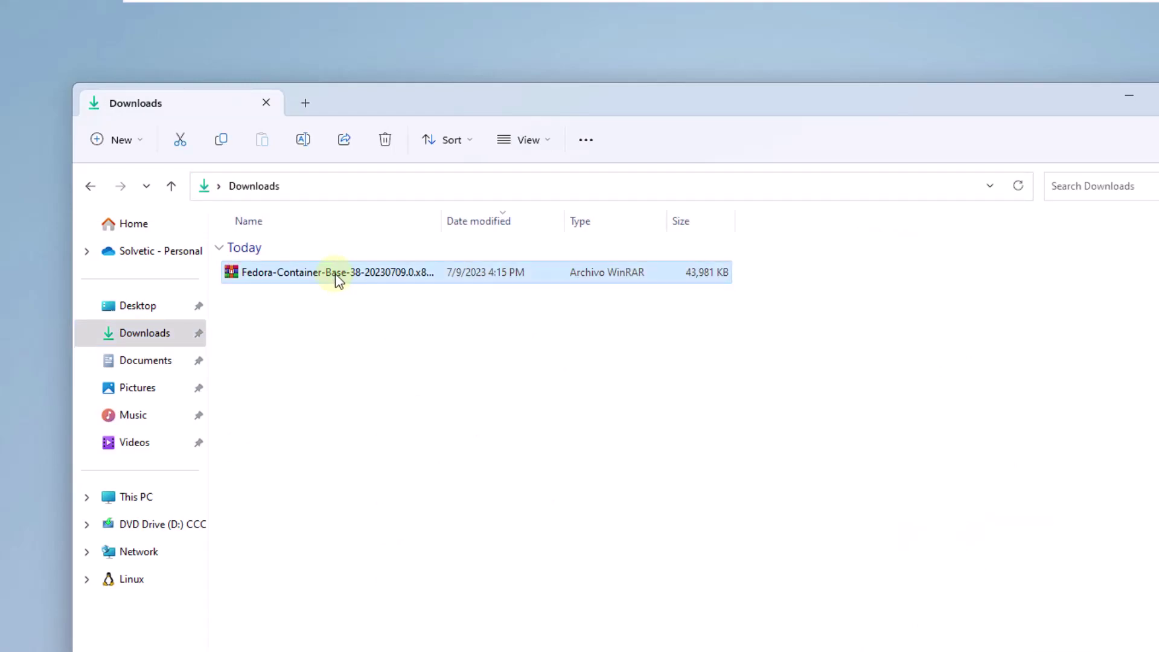
right_click(335, 274)
mouse_move(407, 533)
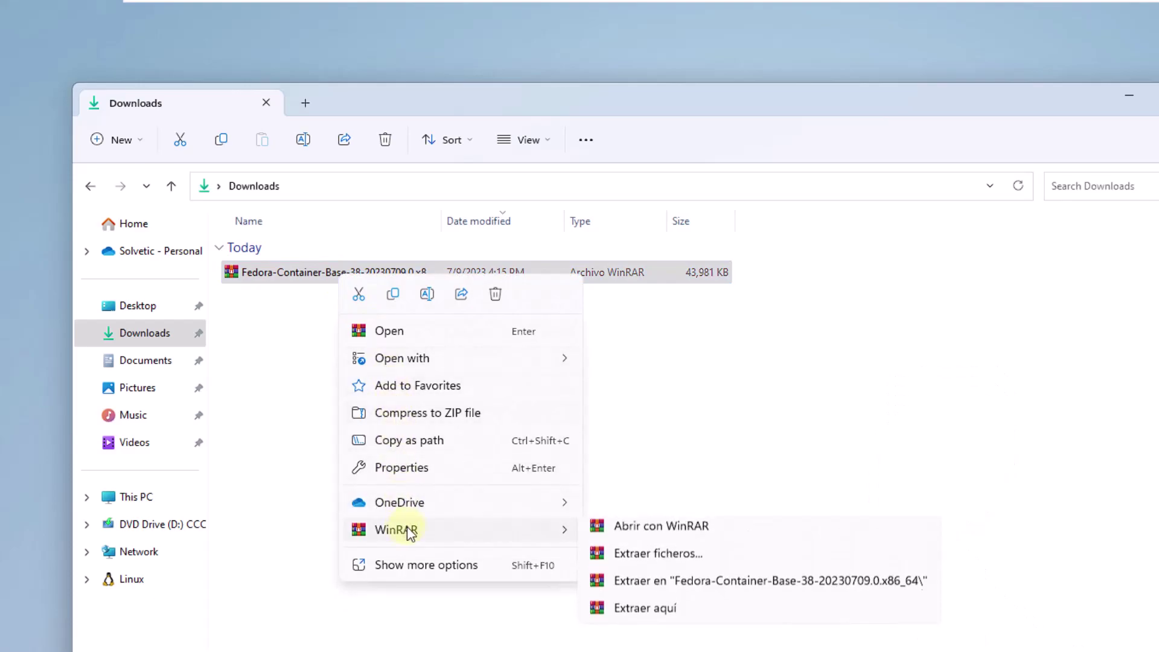
click(658, 613)
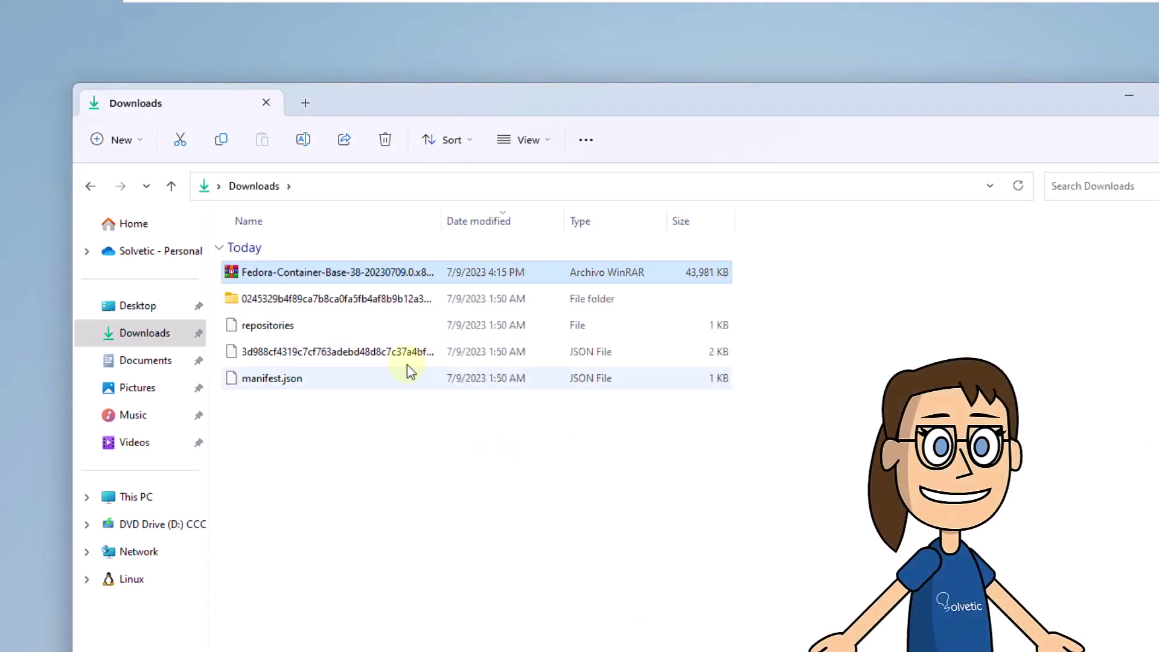
double_click(364, 300)
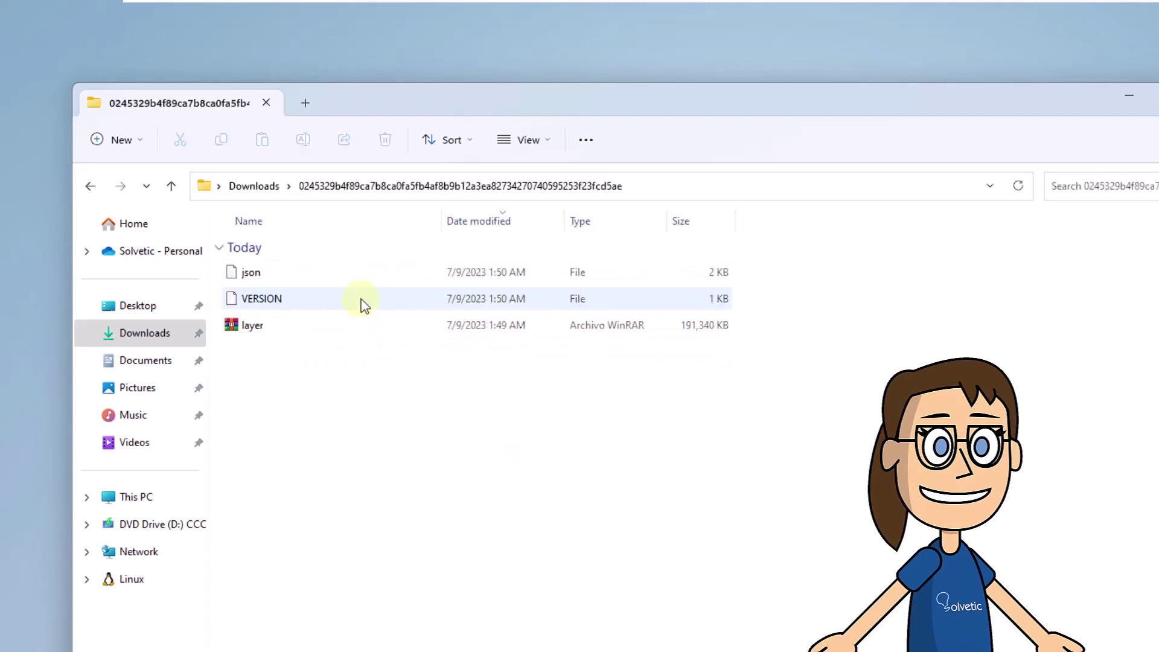
click(344, 315)
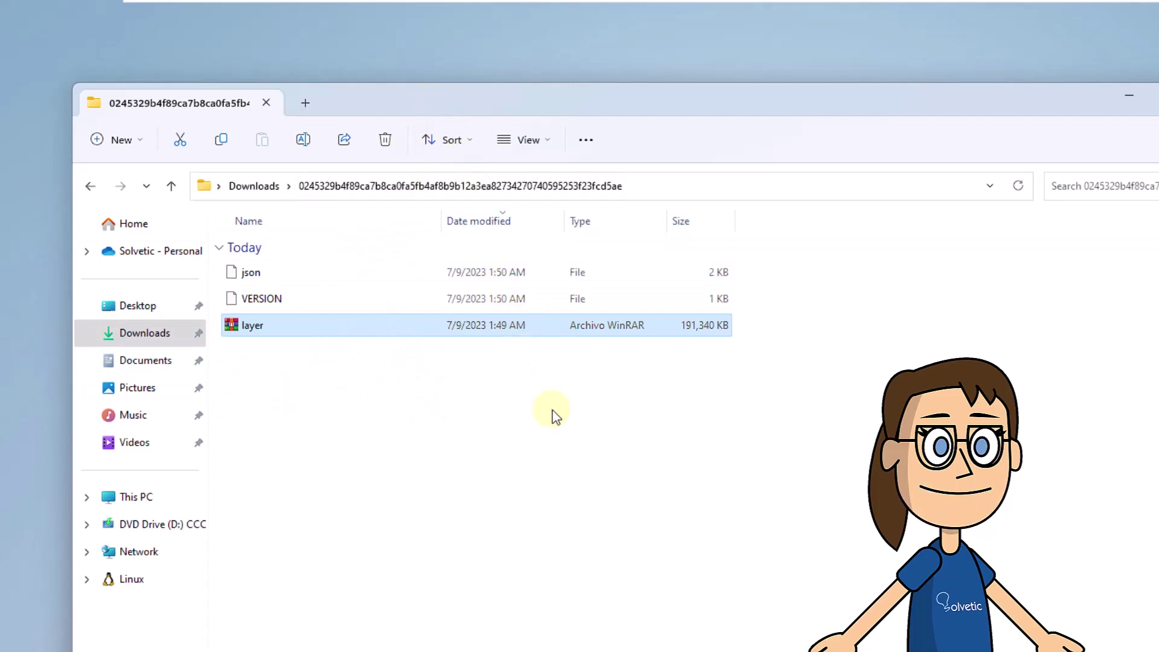
- Paste the layer archive into the root of Local Disk (C:), granting admin permission, then close Downloads
key(super+e)
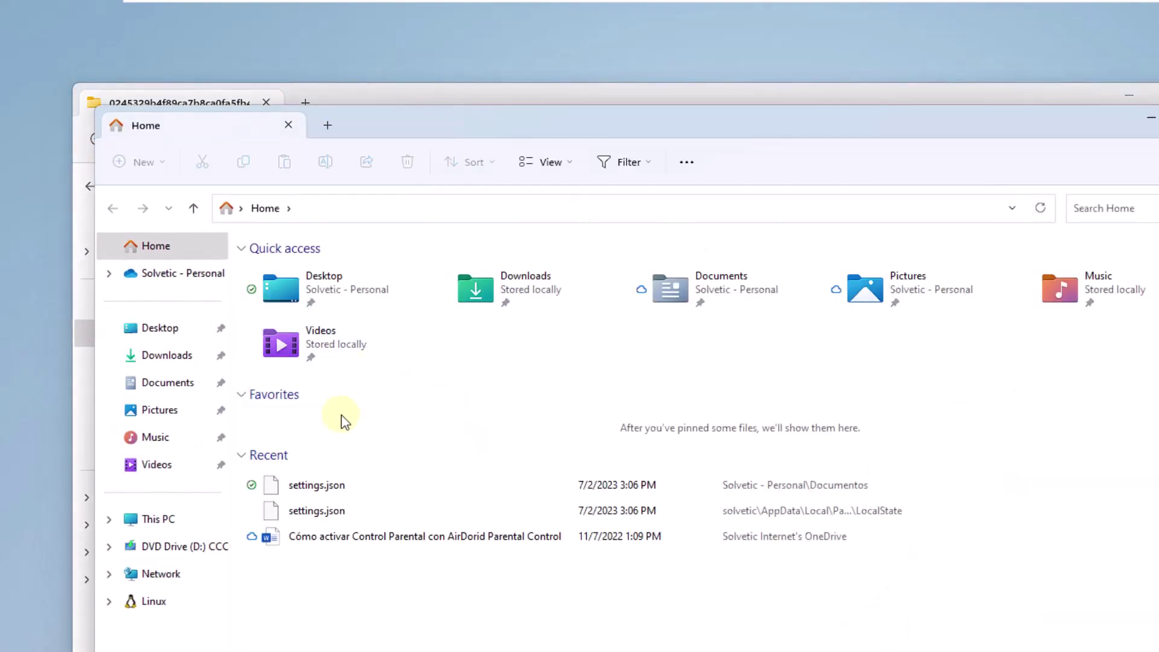
click(158, 518)
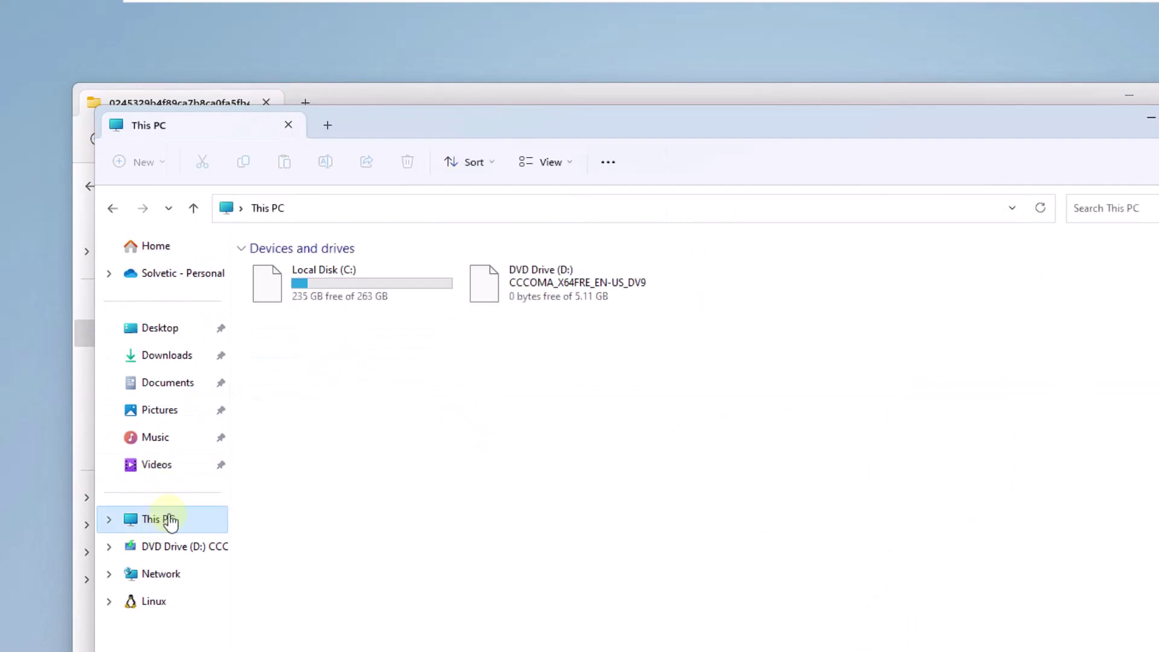
click(320, 282)
double_click(320, 281)
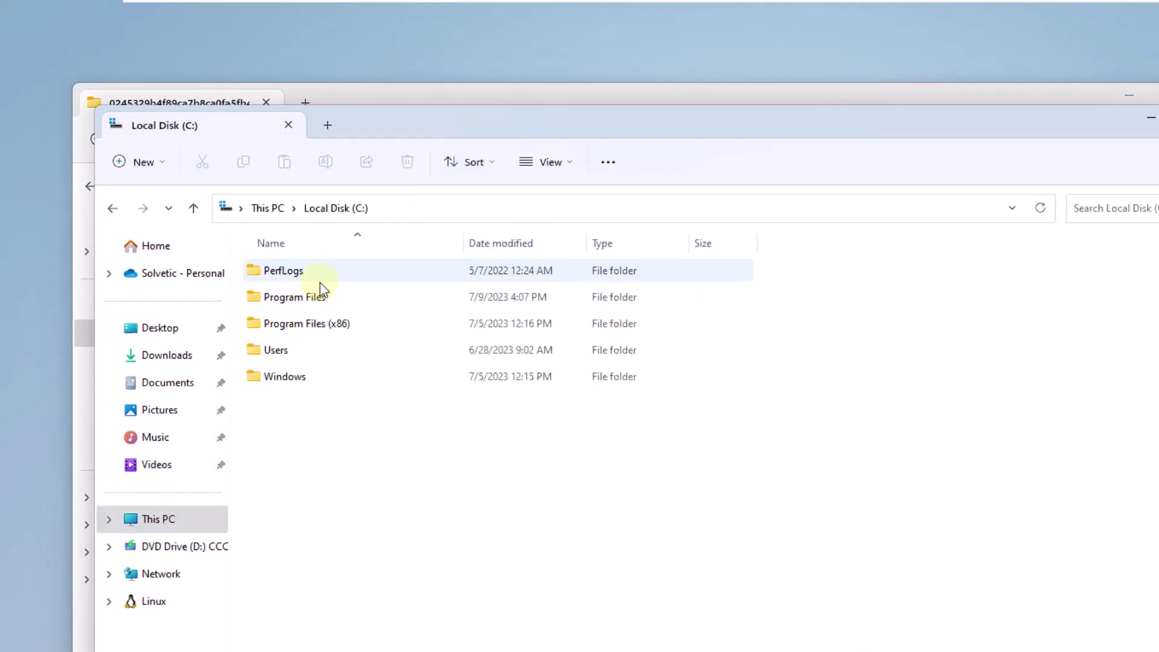
click(334, 524)
key(ctrl+v)
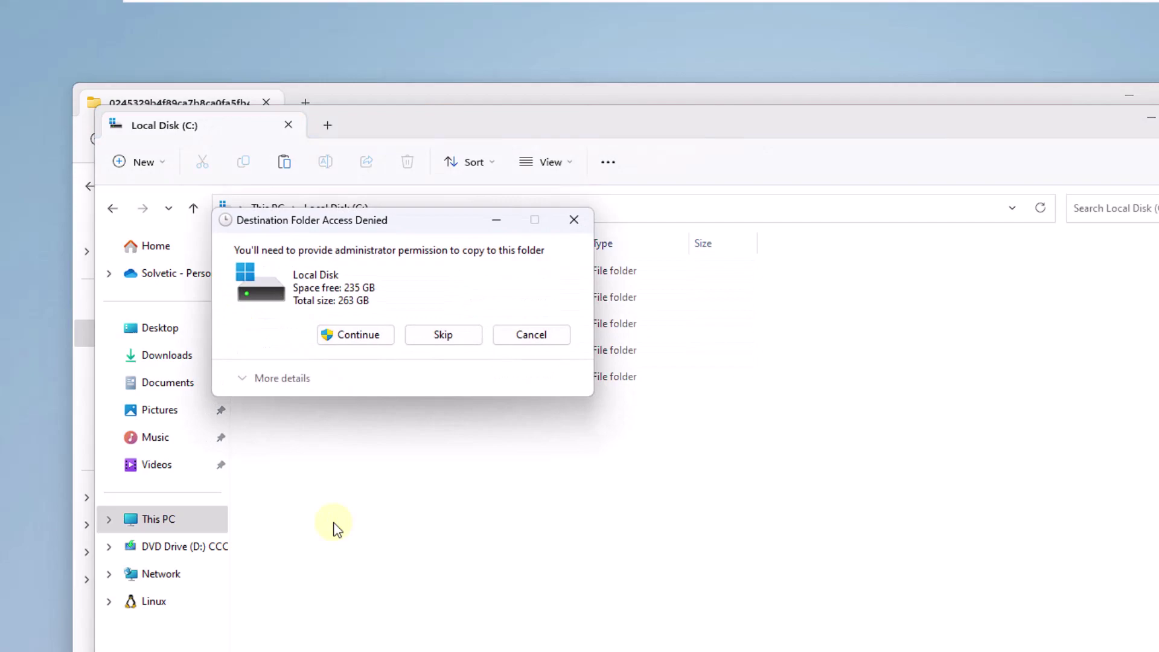
click(371, 338)
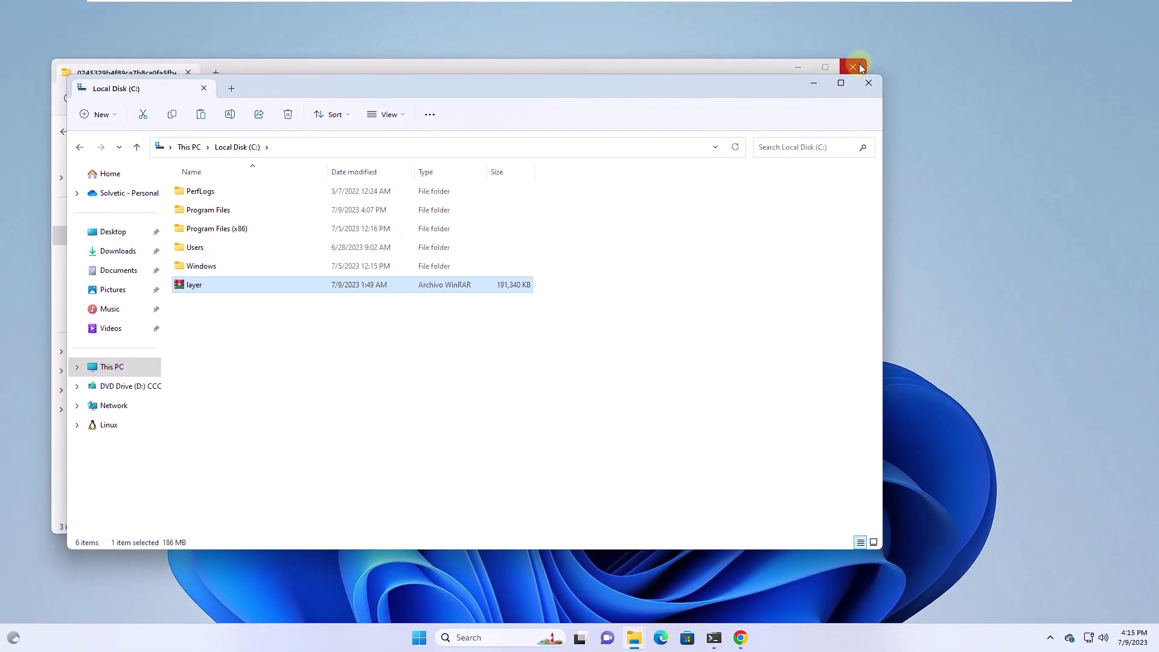
click(854, 67)
- Run wsl --import fedora38 c:\wsl C:\layer.tar, which fails because WSL 2 needs a kernel update
click(814, 87)
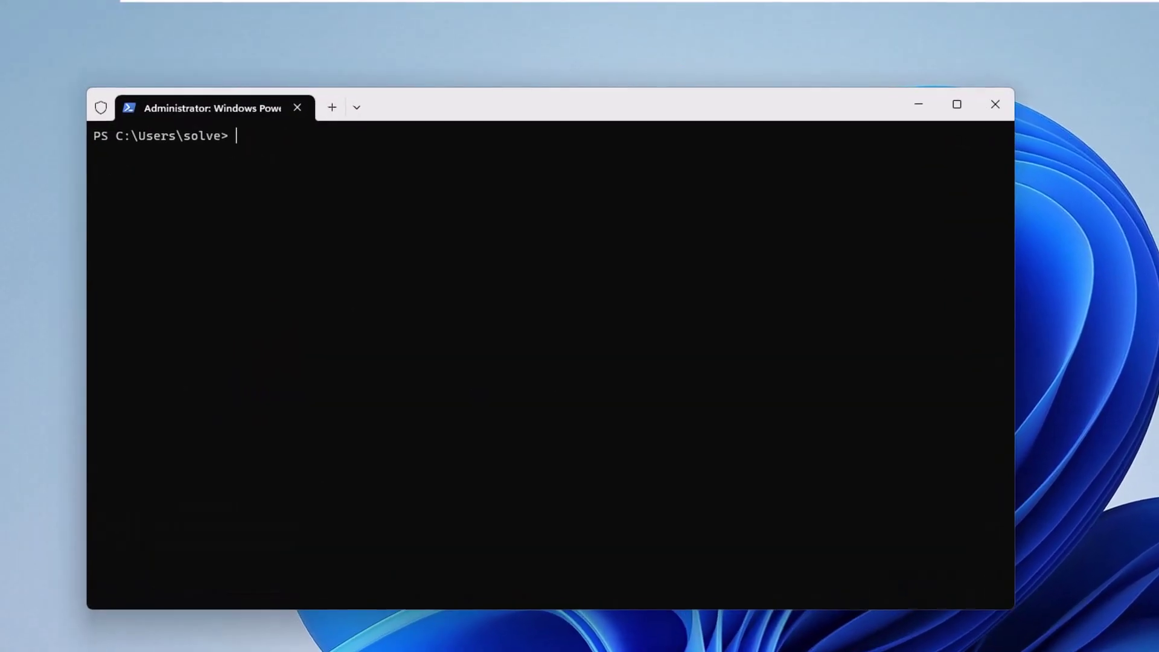
text(wsl )
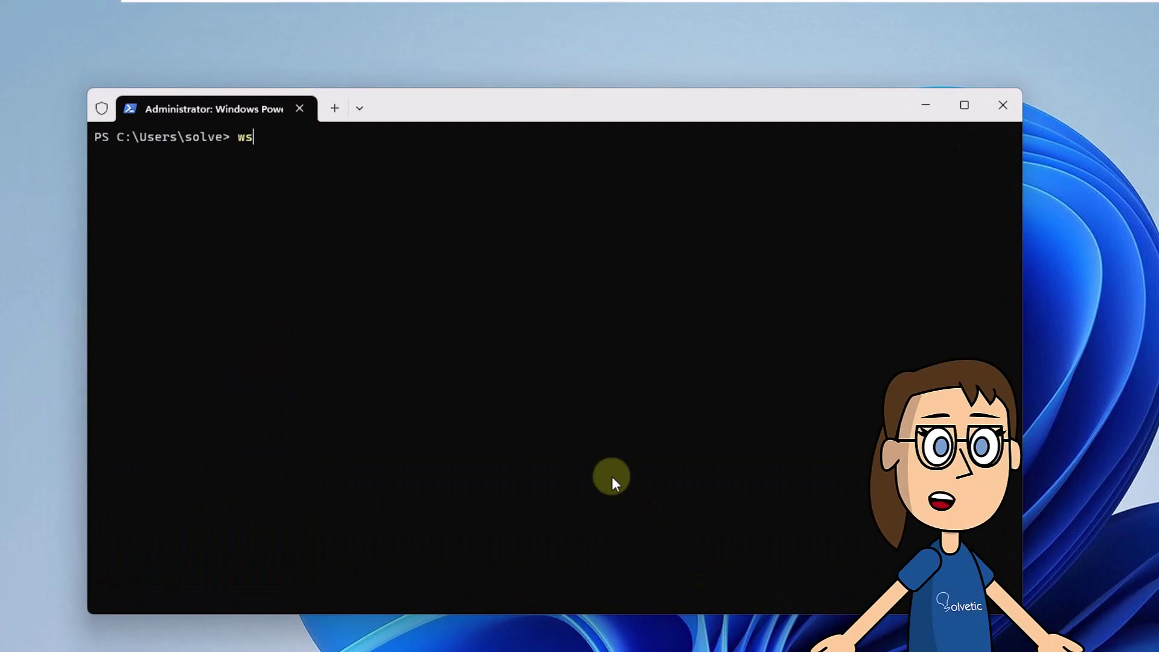
text(--)
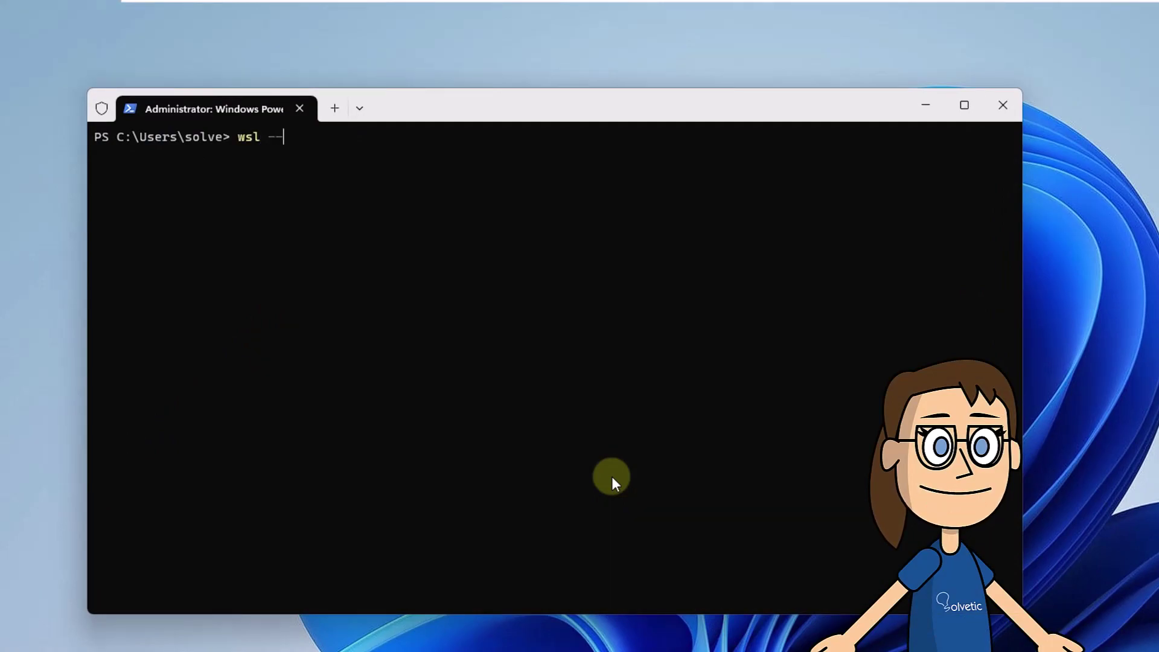
text(import)
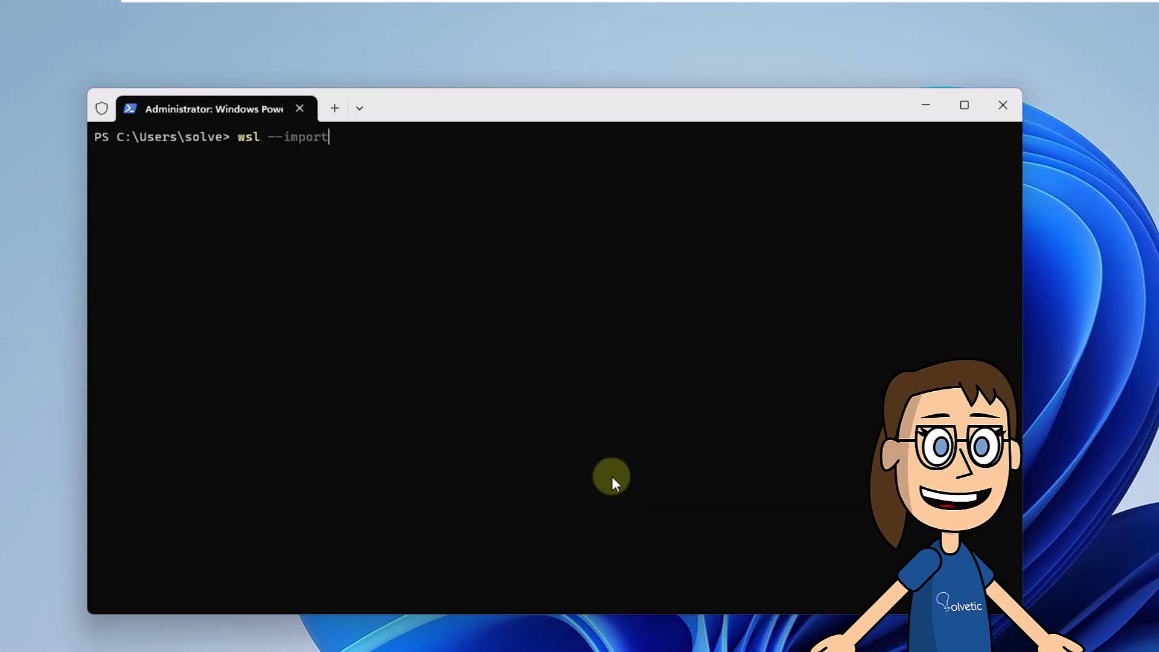
text( fedora38)
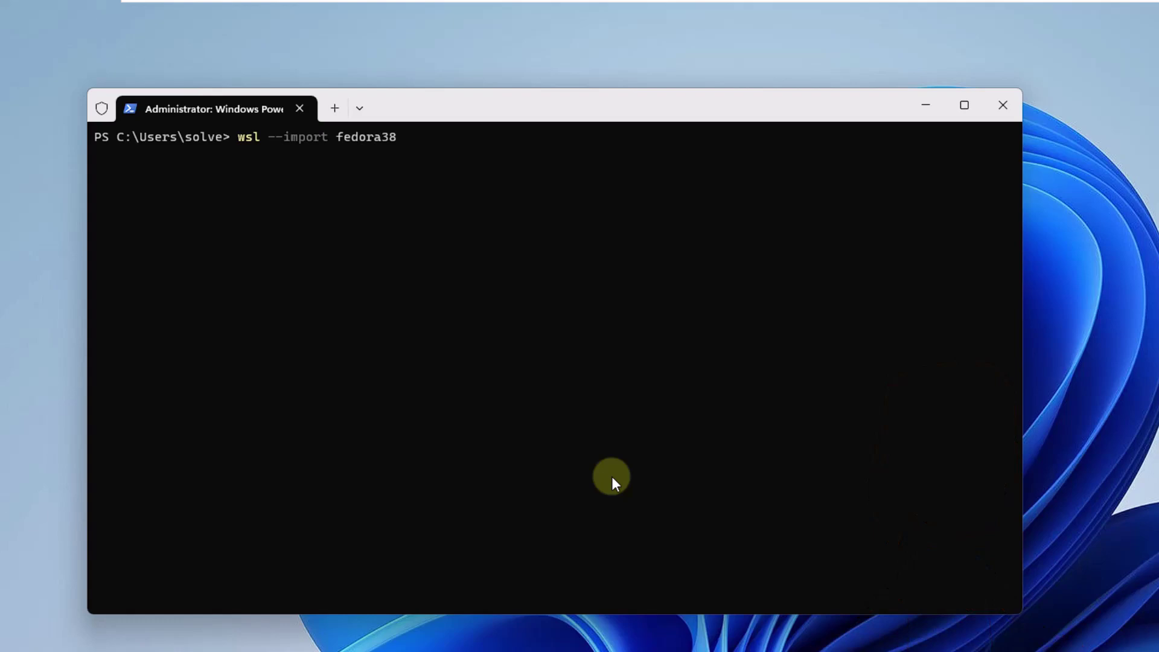
text( c>)
key(BackSpace)
text(:\wls)
key(BackSpace)
key(BackSpace)
text(sl)
text( c)
text(:+)
key(BackSpace)
text(\la)
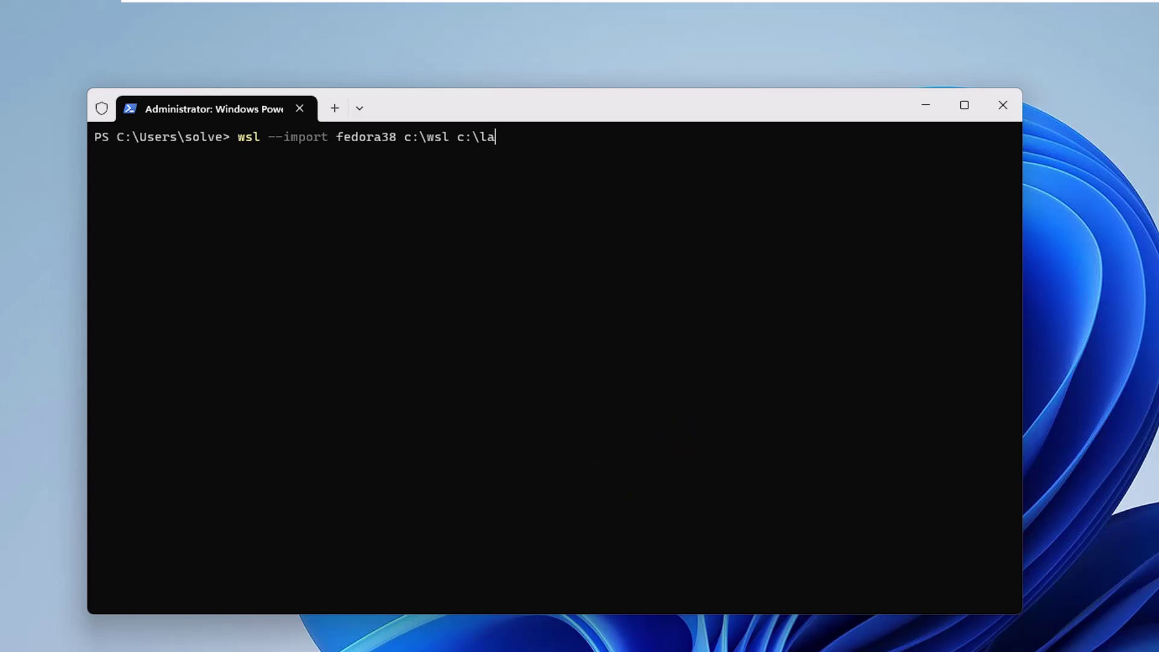
key(Tab)
key(Return)
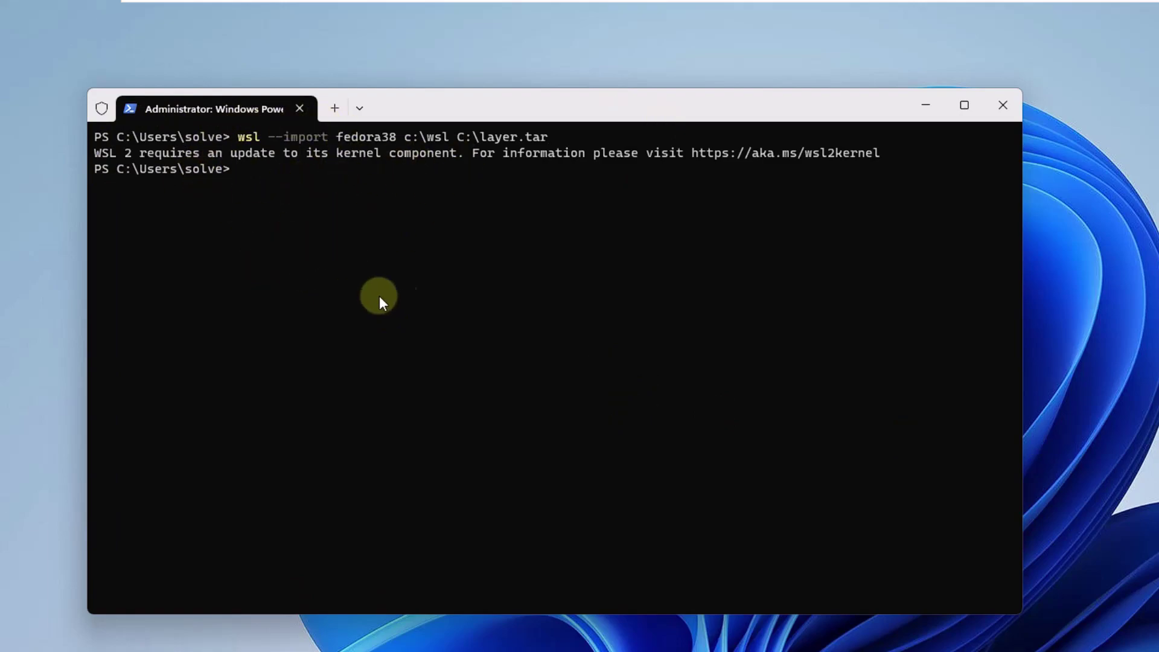
- Clear the terminal and run wsl --update to install the updated Windows Subsystem for Linux
text(clear)
key(Return)
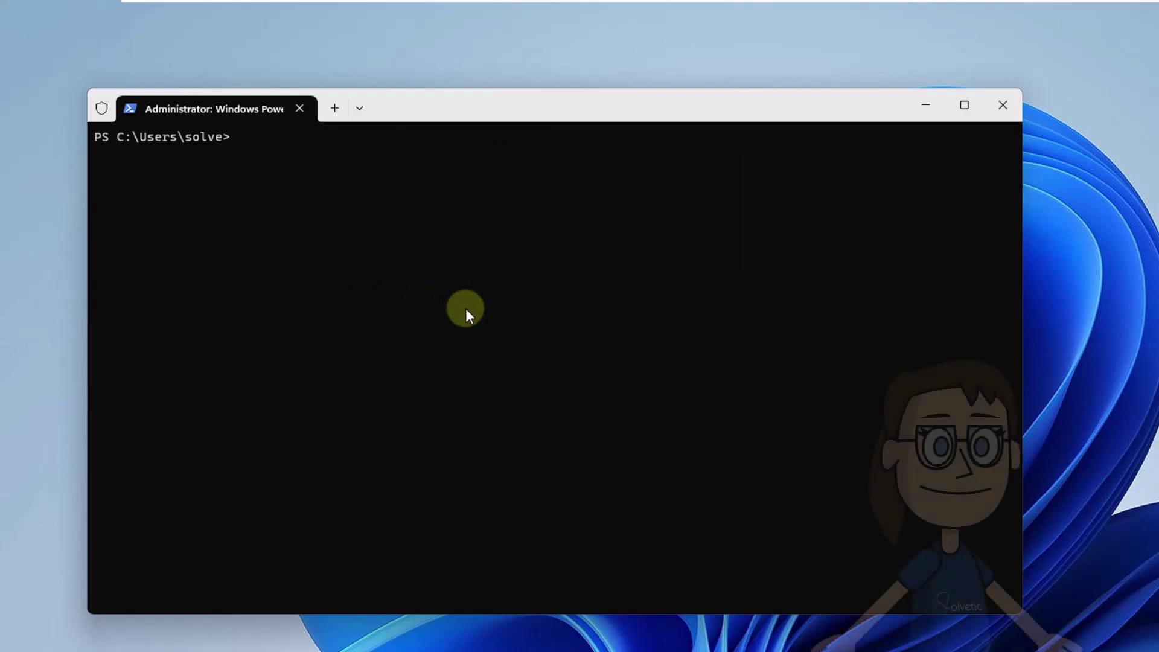
text(wsl )
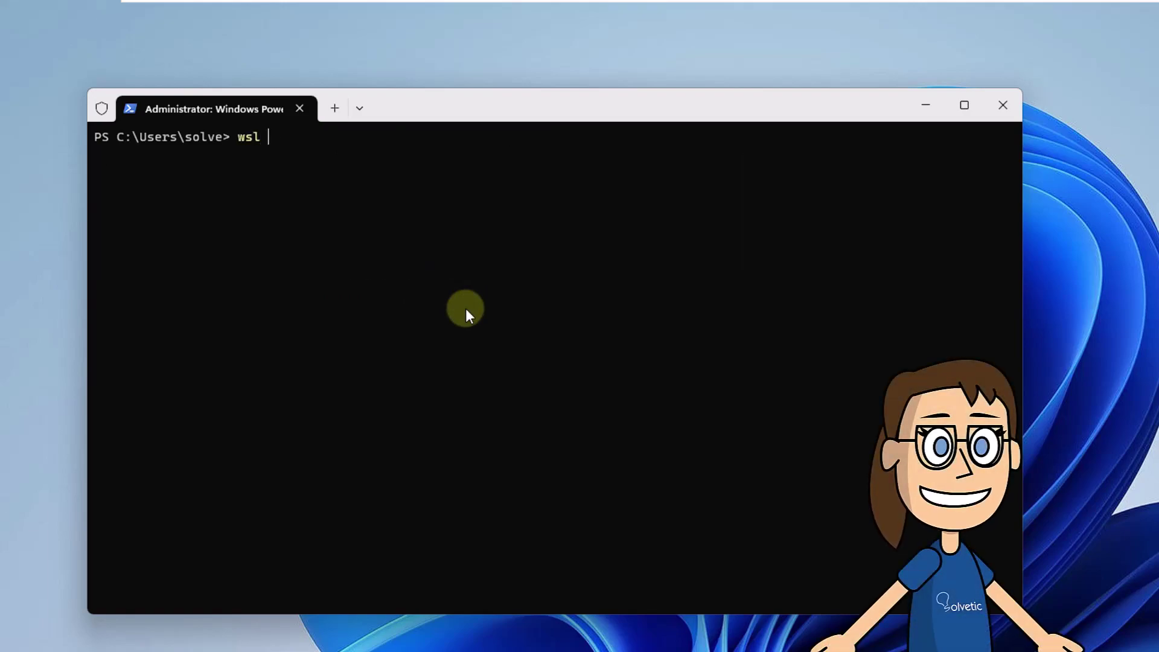
text(--update)
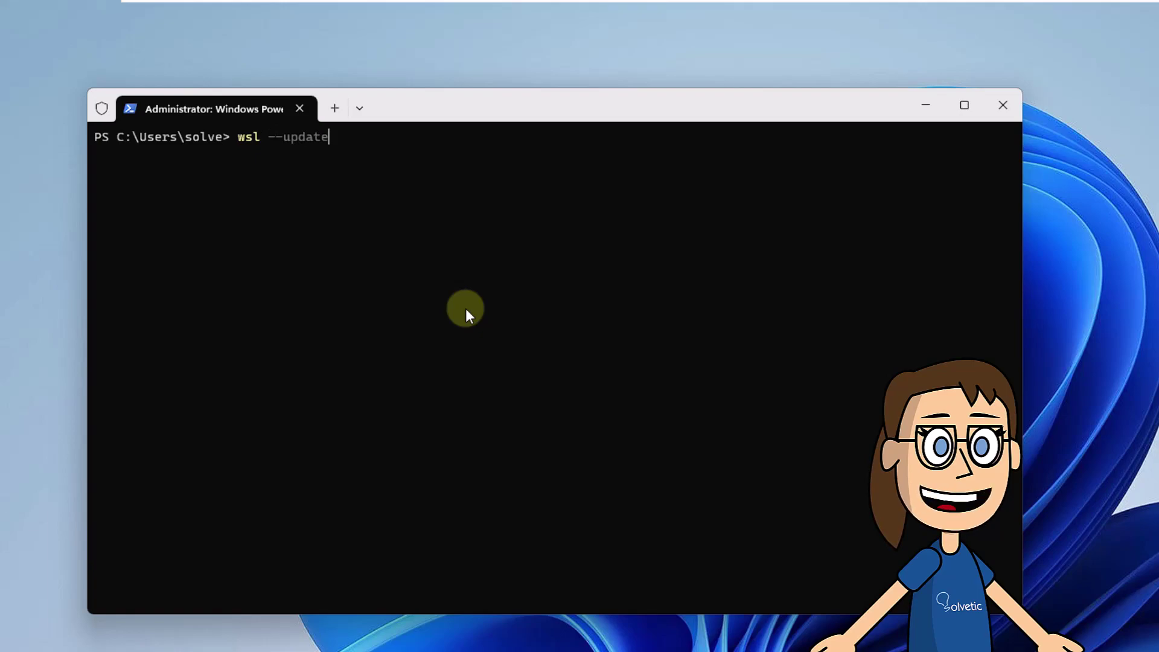
key(Return)
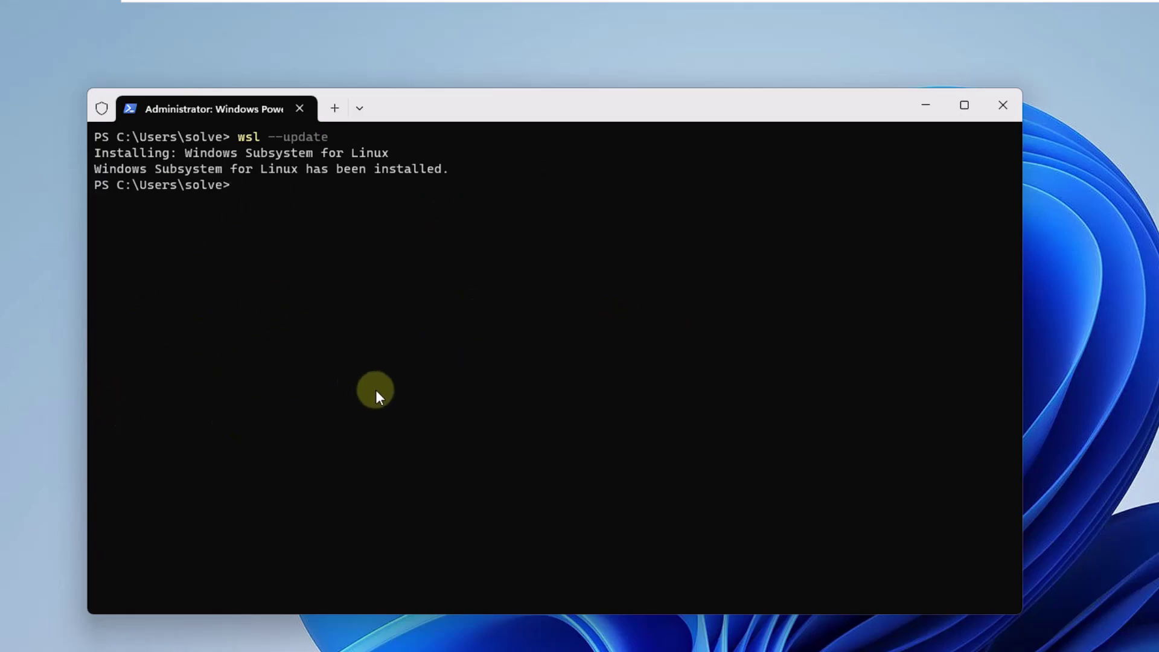
- Clear the screen and re-run wsl --import fedora38 c:\wsl C:\layer.tar
text(clear)
key(Return)
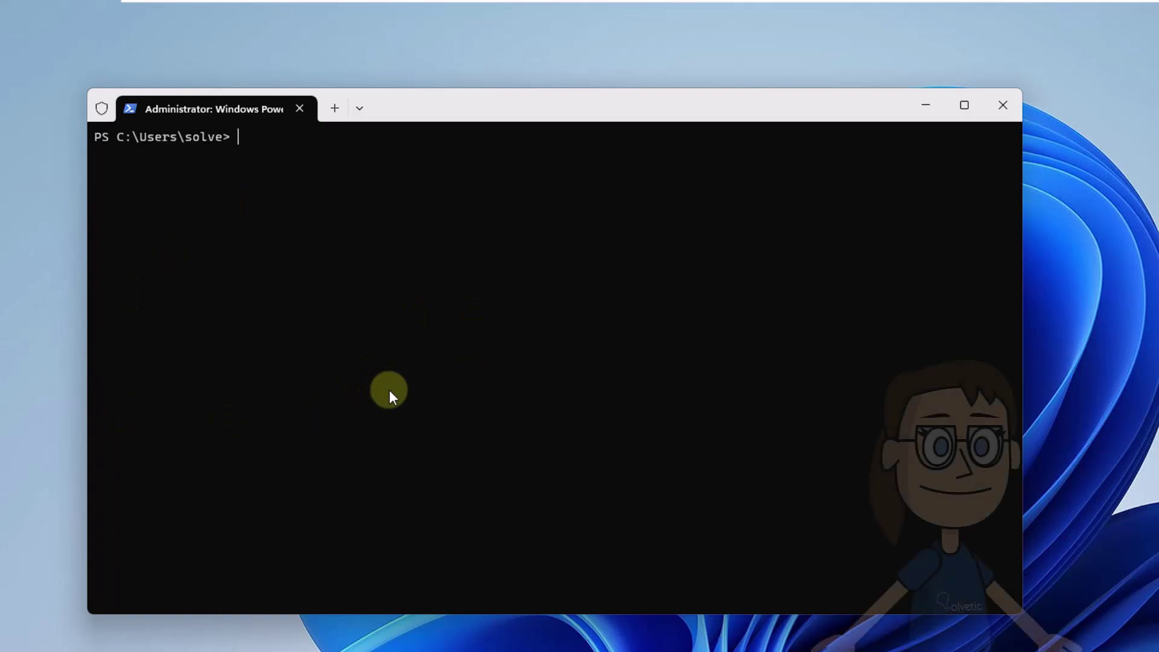
text(wsl --import fedora38 c:\wsl C:\layer.tar)
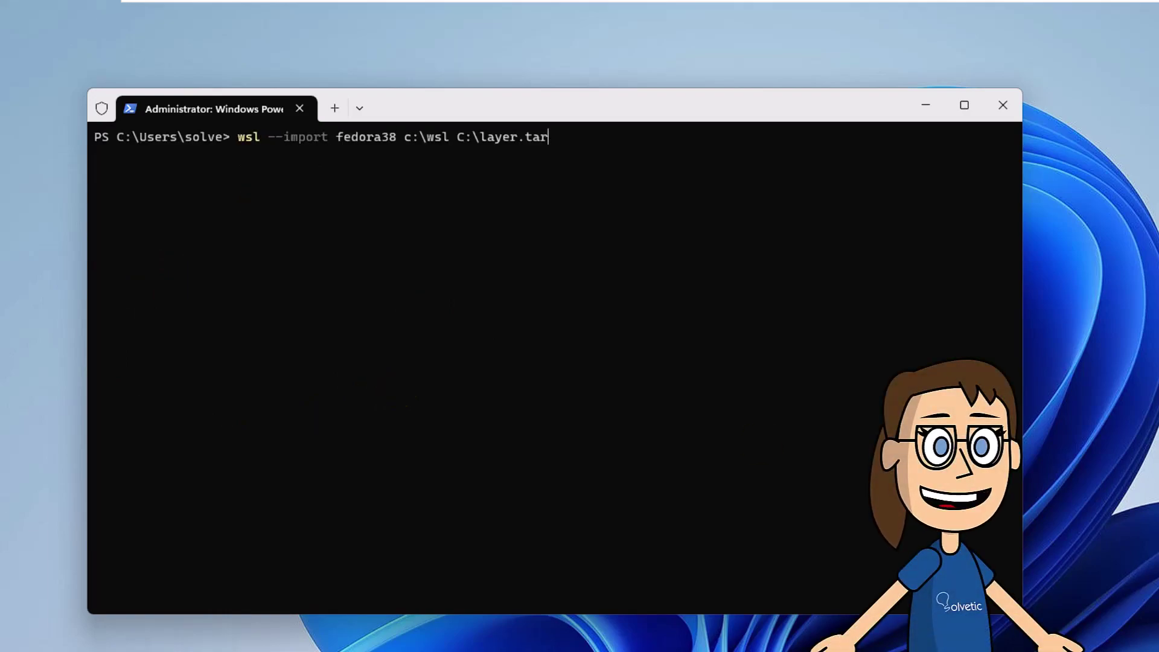
key(Return)
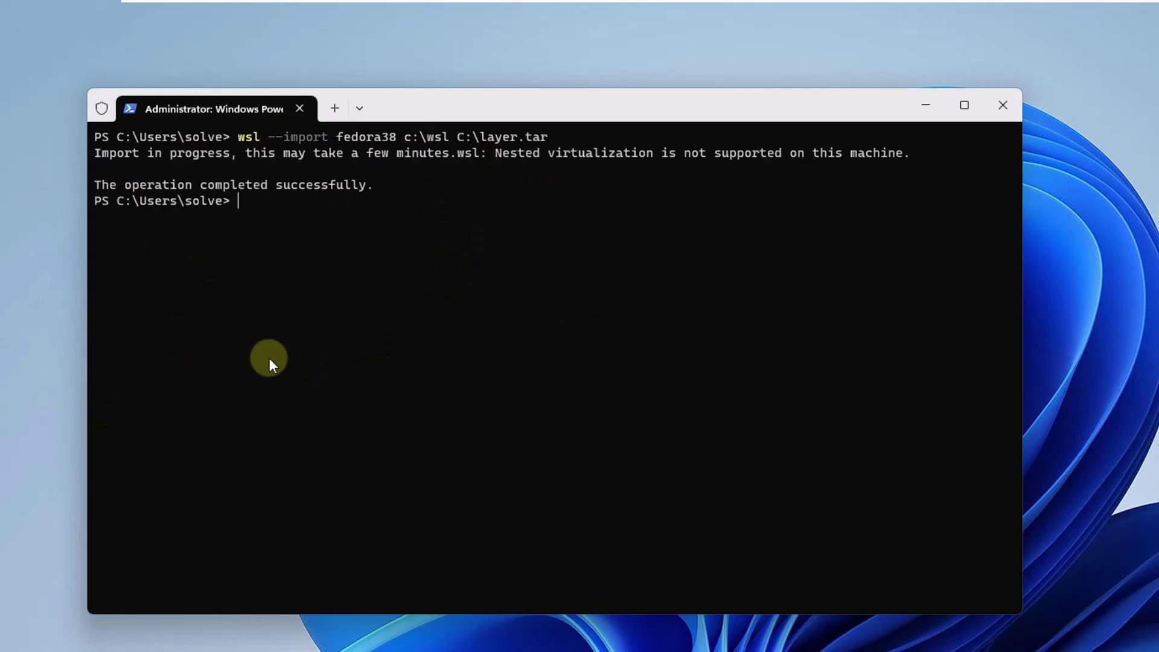
- Clear the terminal and list installed distros with wsl --list --verbose to confirm fedora38 on version 2
text(clear)
key(Return)
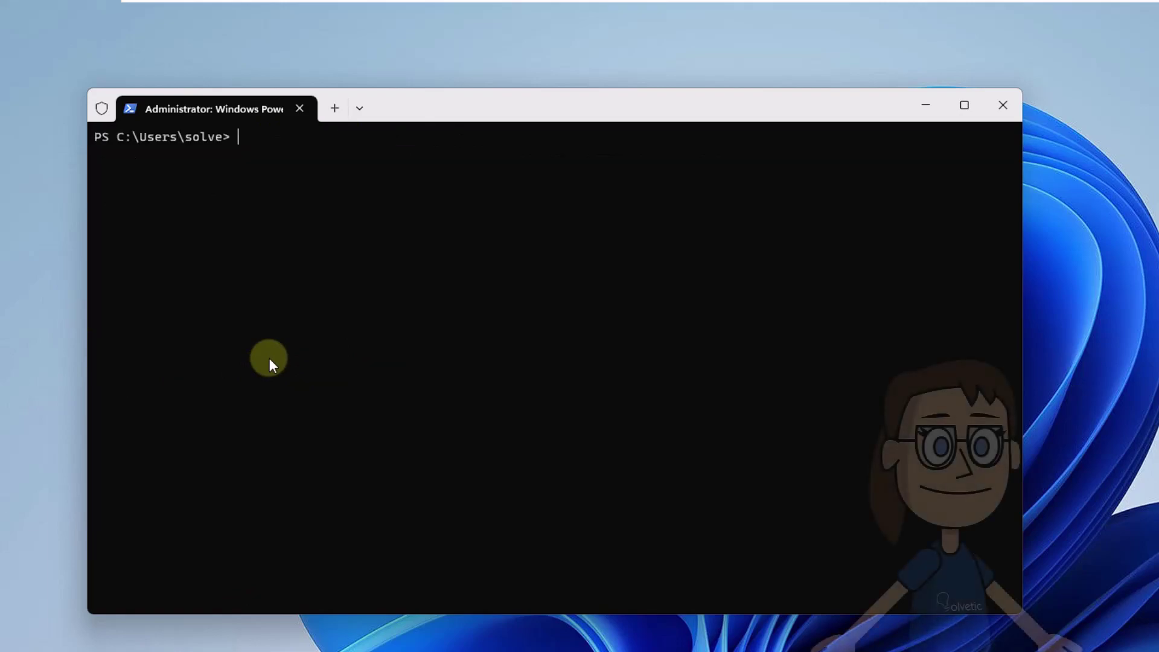
text(wsl )
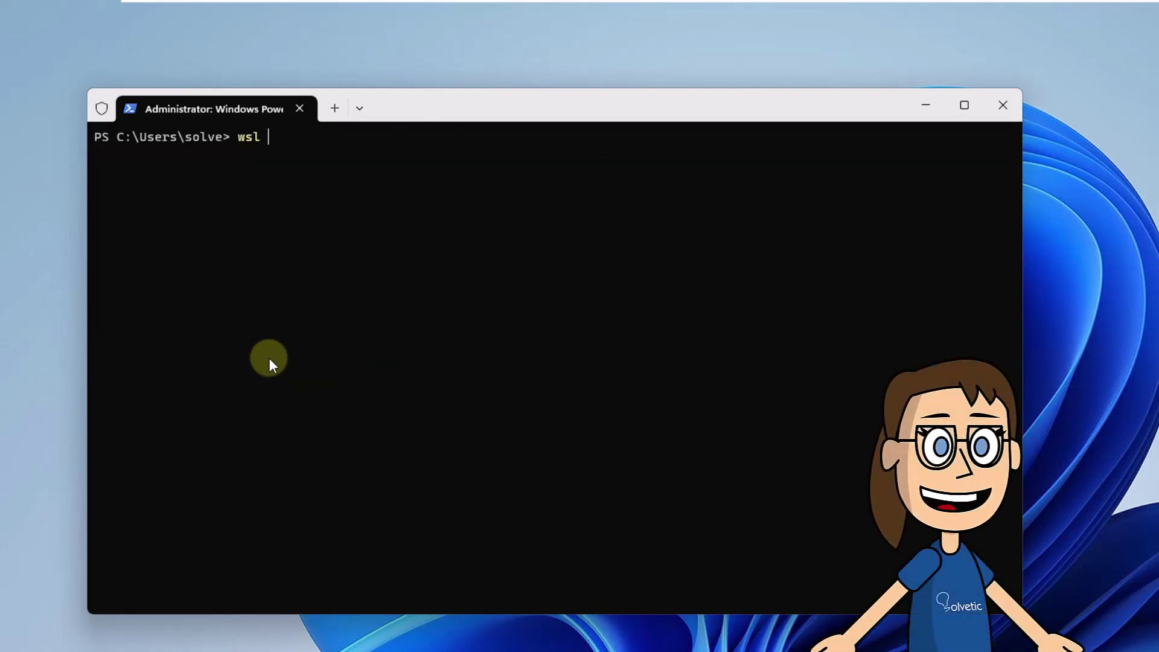
text(--lis)
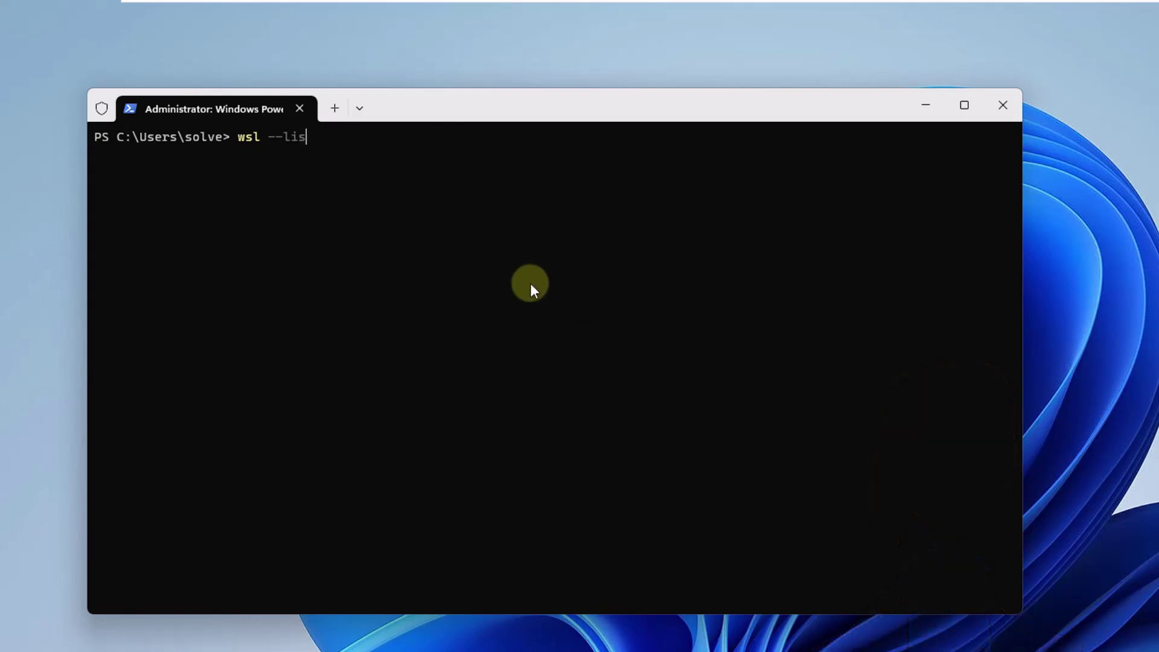
text(t --verbose)
key(Return)
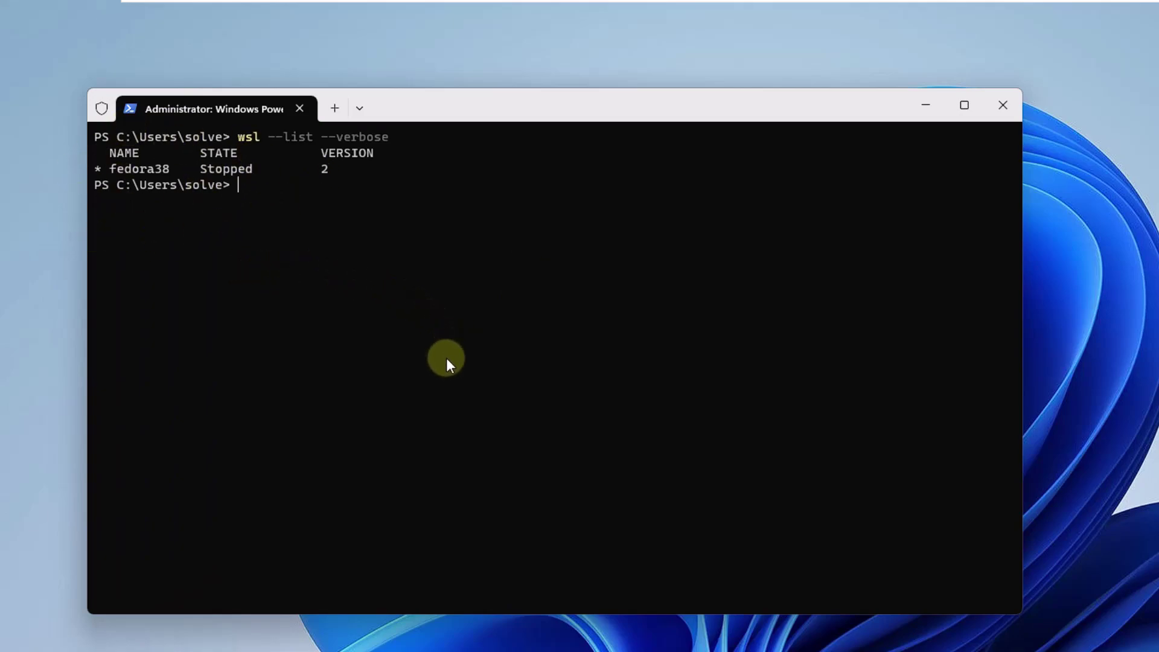
- Clear the screen with cls and enter wsl --distribution fedora38 at the prompt
text(cls)
key(Return)
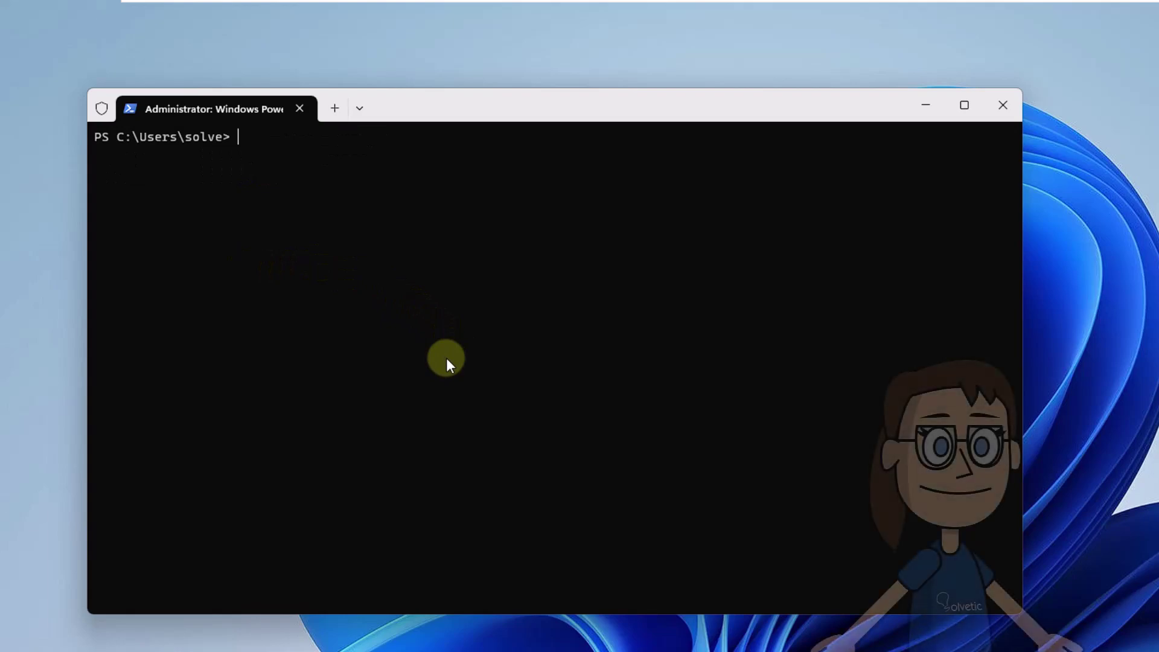
text(wsl --)
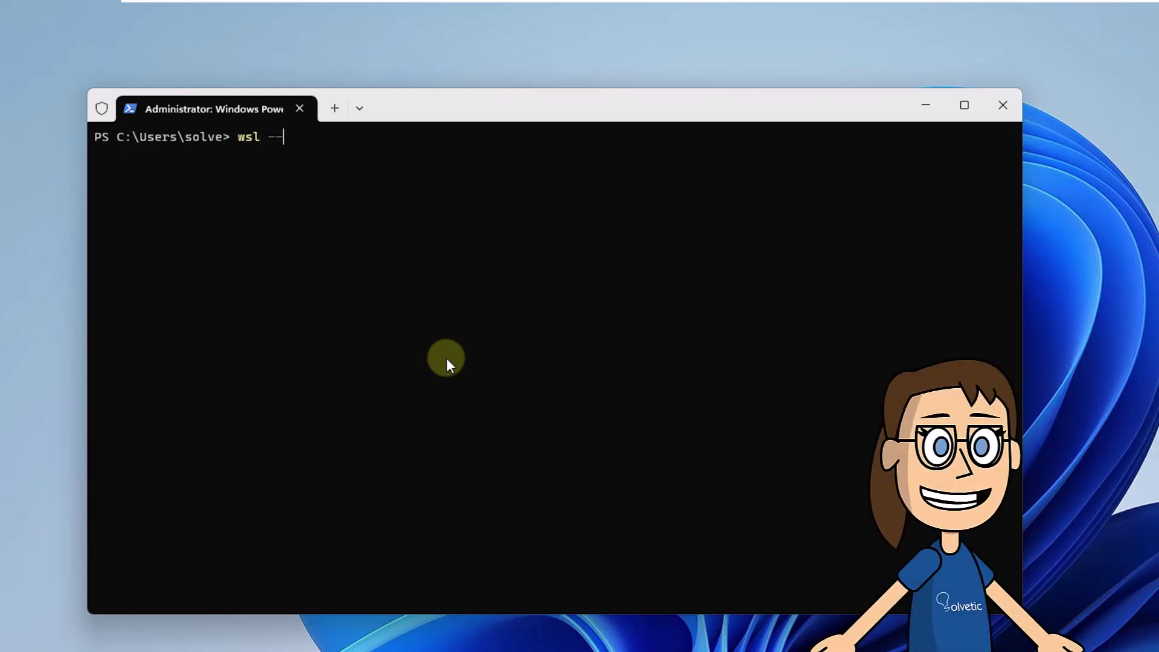
text(distrib)
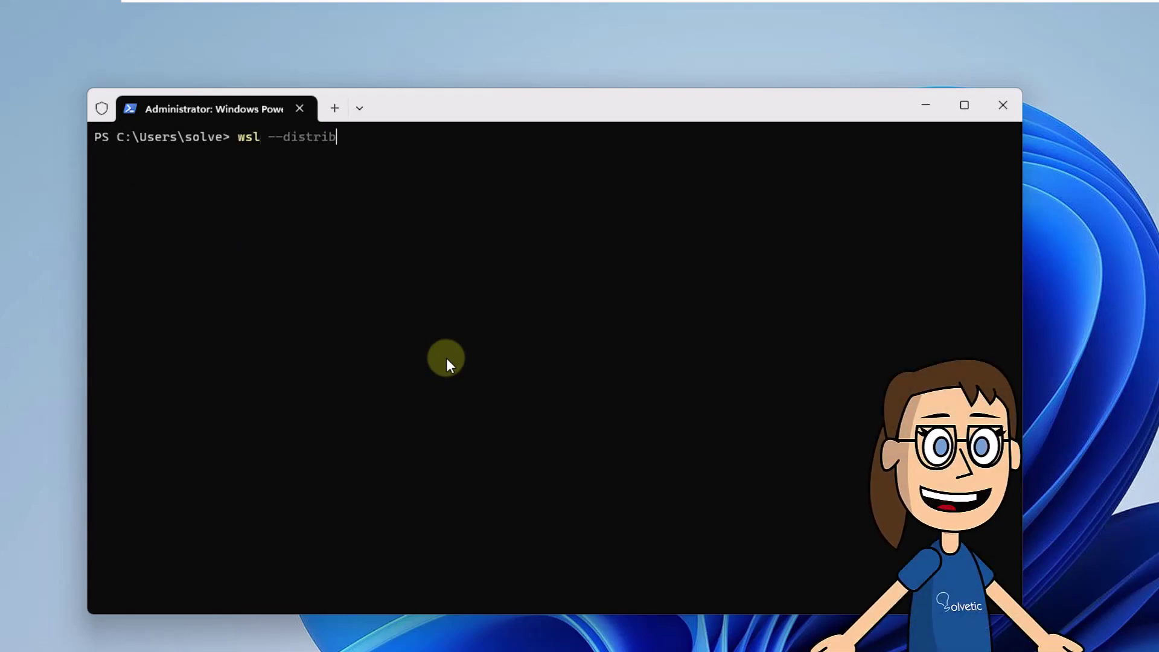
text(ution fedor)
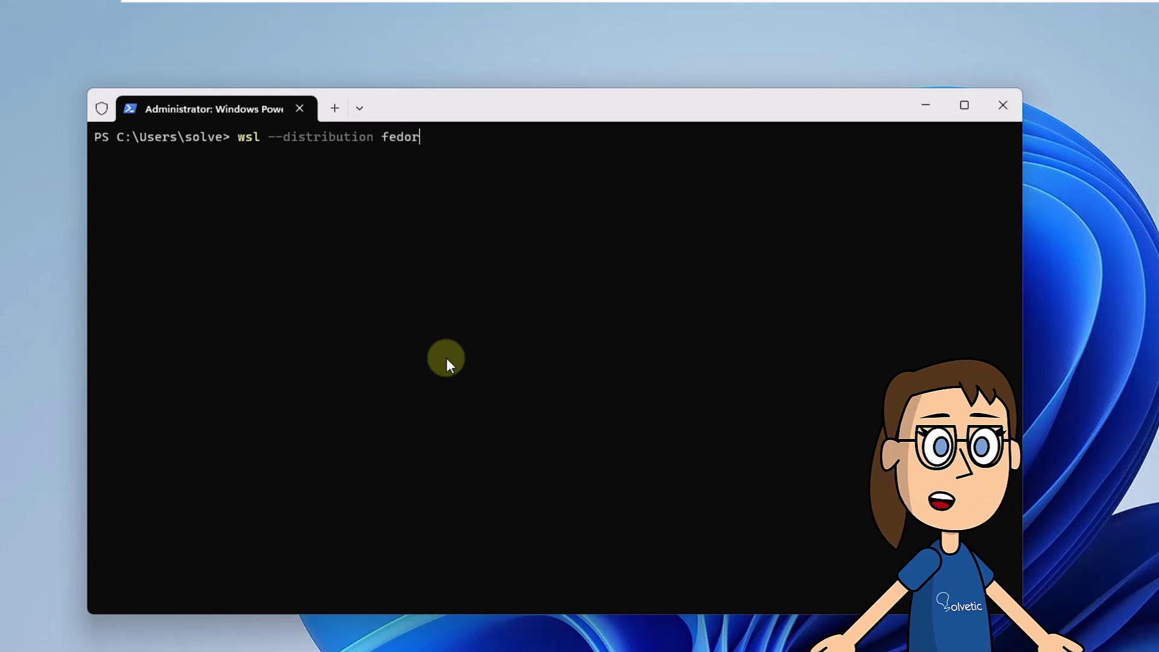
text(a38)
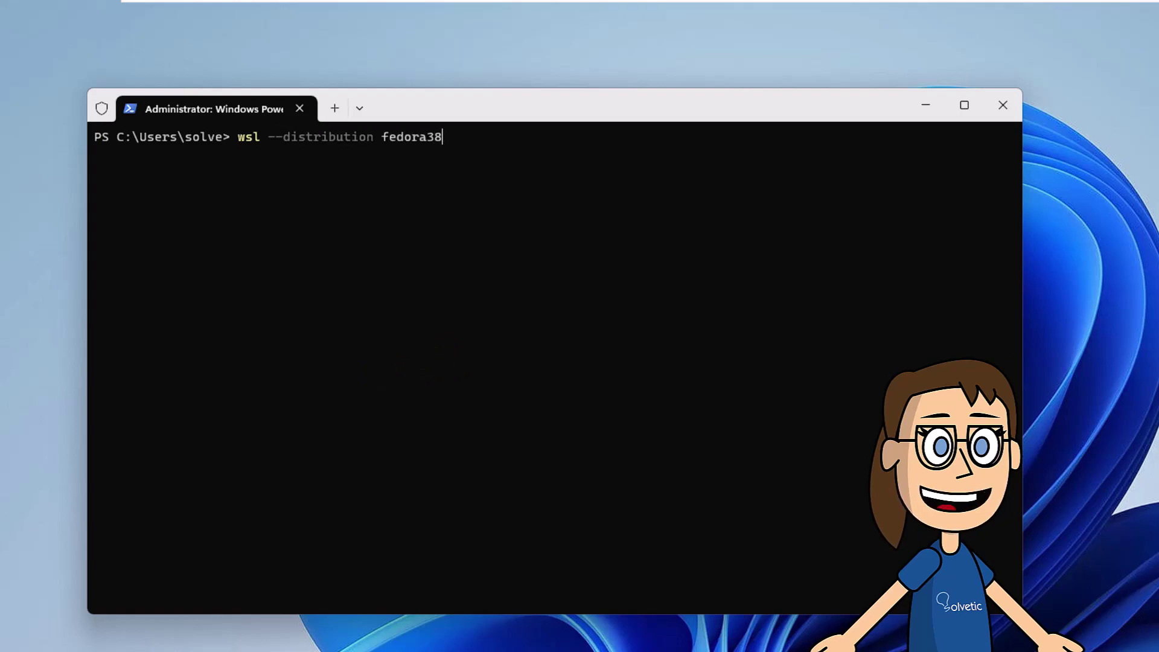